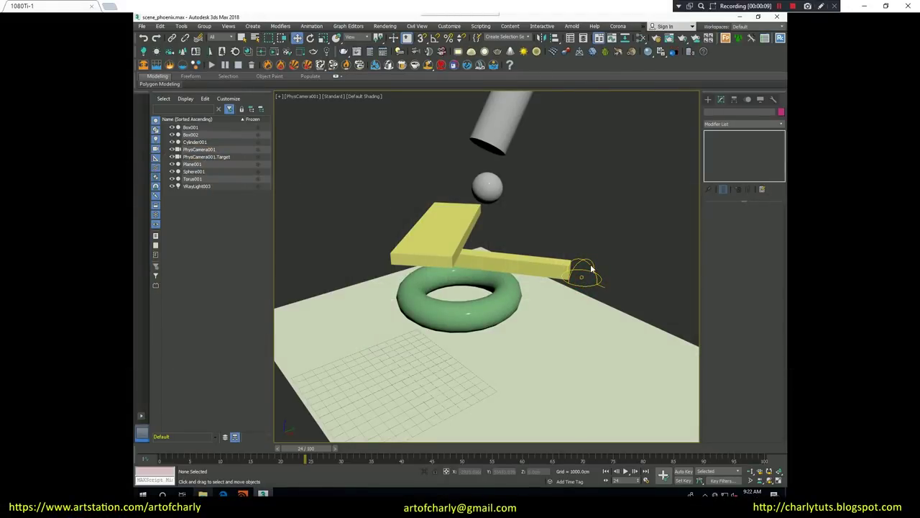
Select the dome light and review the V-Ray GPU performance settings in Render Setup.
left_click(589, 270)
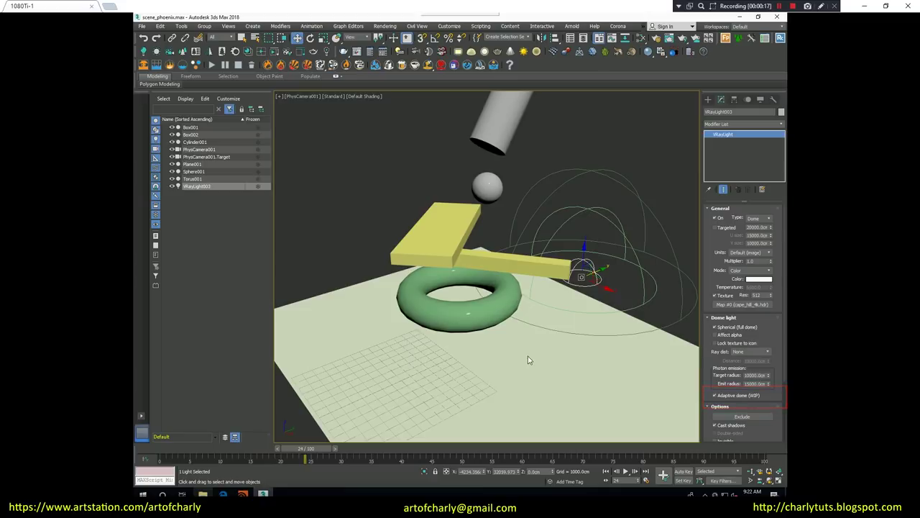
left_click(381, 25)
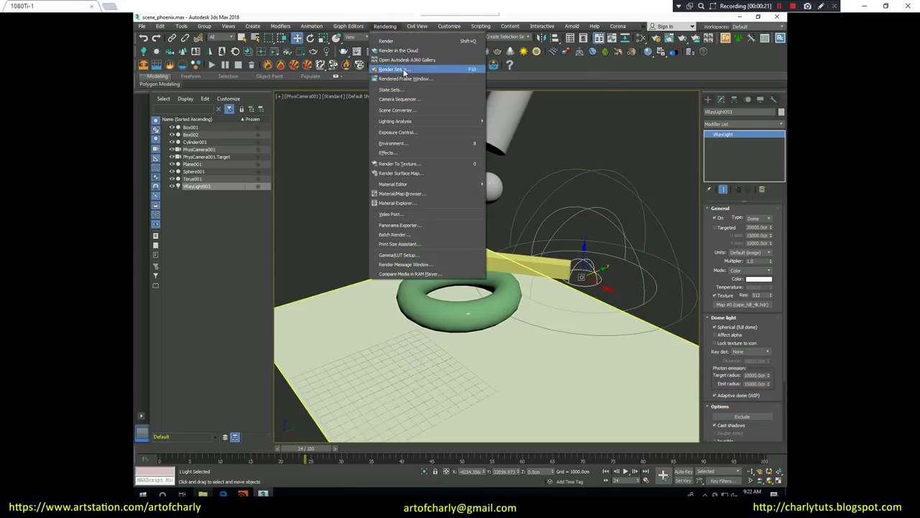
left_click(394, 69)
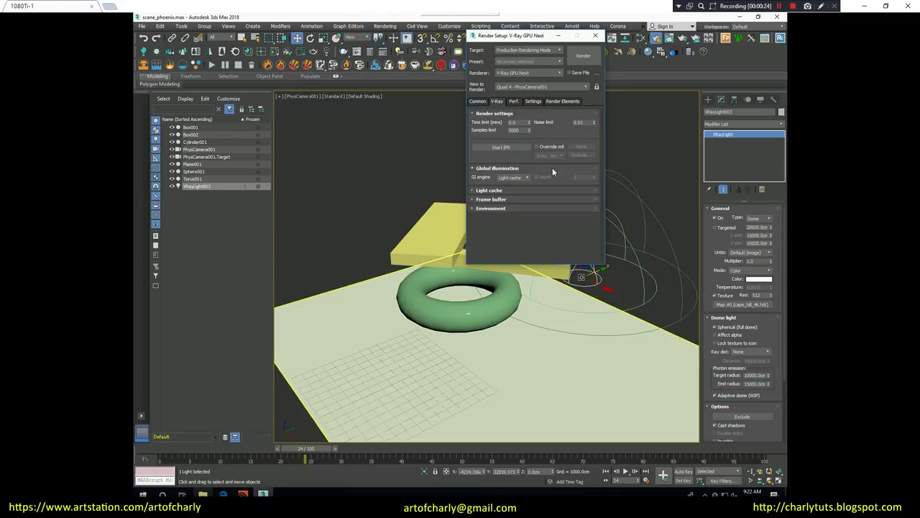
left_click(514, 102)
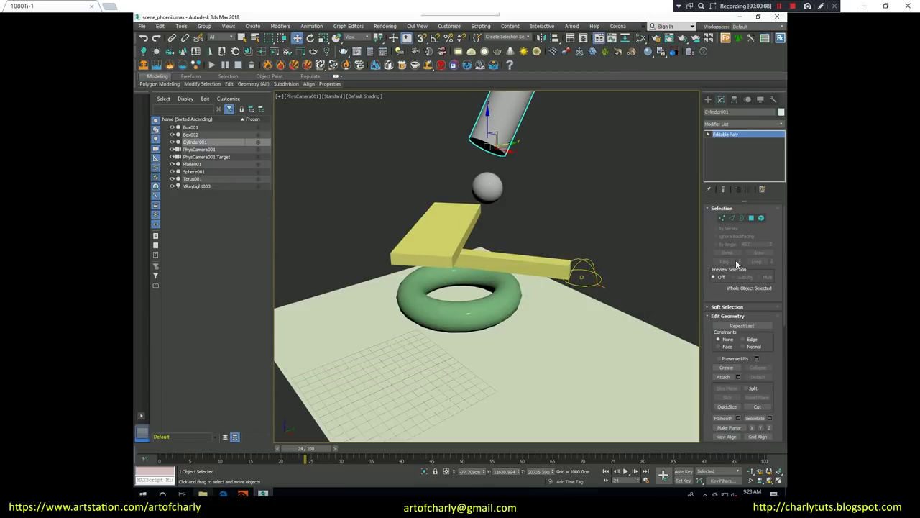
Check the material ID of the pipe's bottom polygon, then add a Phoenix FD liquid simulator.
left_click(751, 217)
left_click(478, 147)
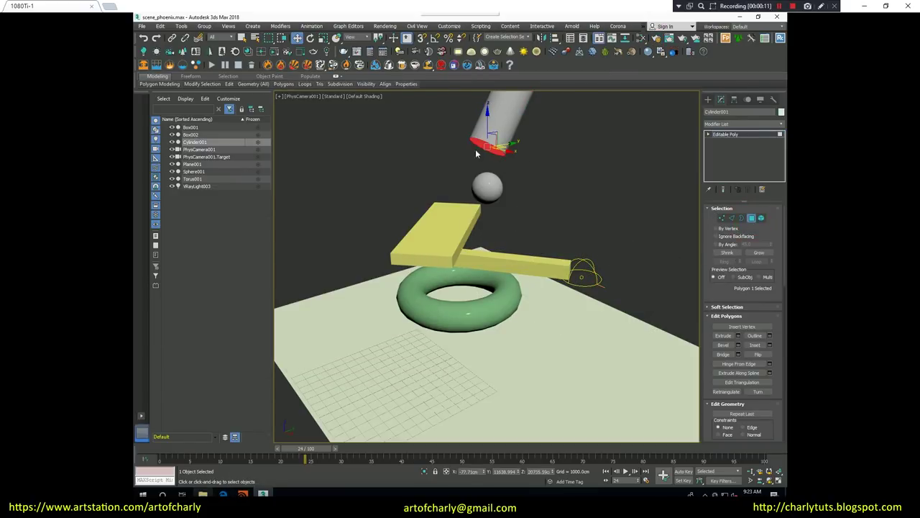
scroll(711, 384, "down", 2)
scroll(717, 341, "down", 2)
scroll(725, 297, "down", 2)
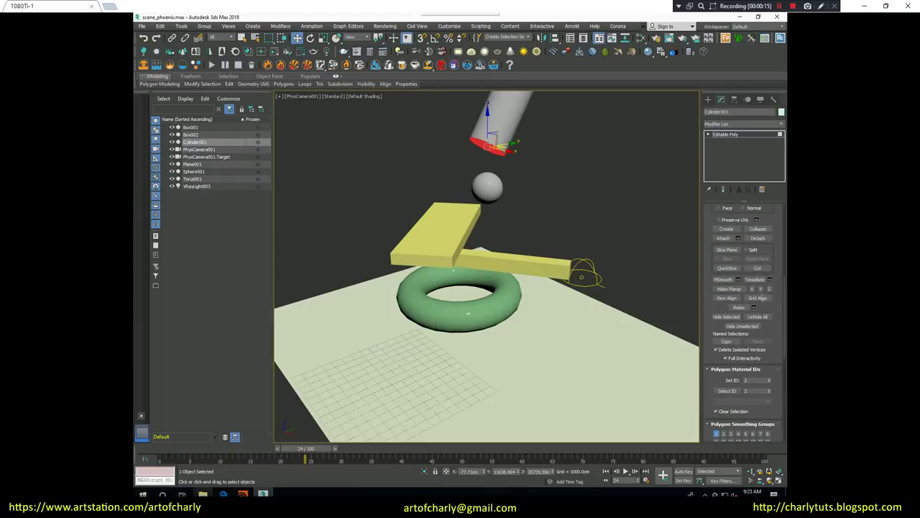
left_click(708, 99)
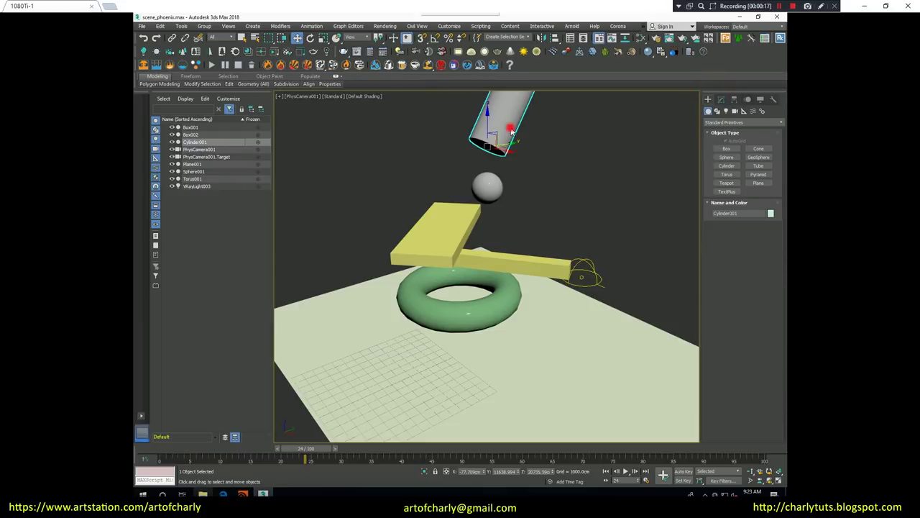
left_click(375, 65)
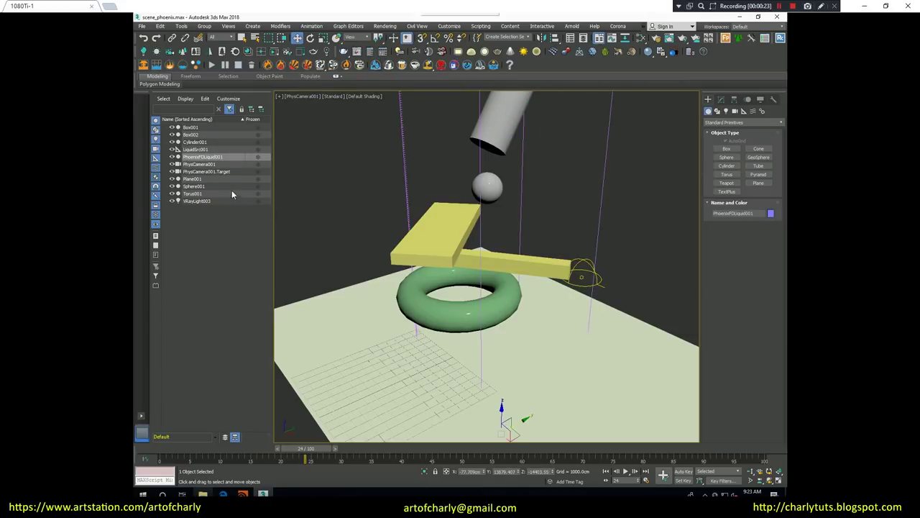
Set LiquidSrc001 to emit from polygon ID 2.
left_click(195, 149)
double_click(760, 404)
type("2")
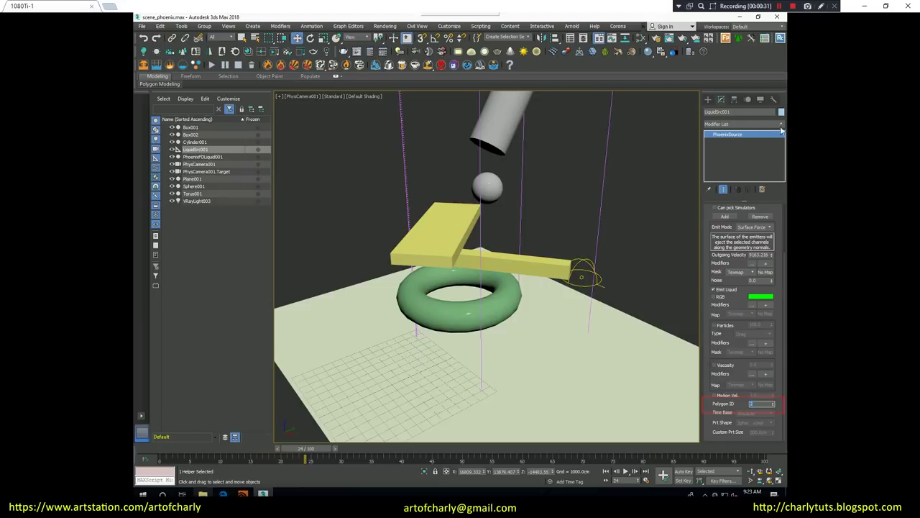
Adjust PhoenixFDLiquid001's Grid X cell count and run the liquid simulation to frame 100.
left_click(202, 157)
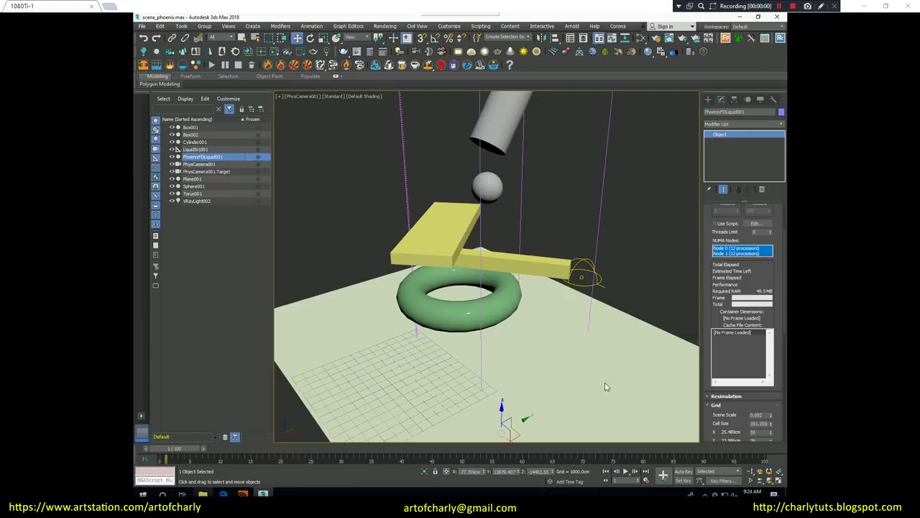
scroll(722, 213, "down", 4)
scroll(728, 194, "down", 1)
left_click_drag(769, 291, 768, 253)
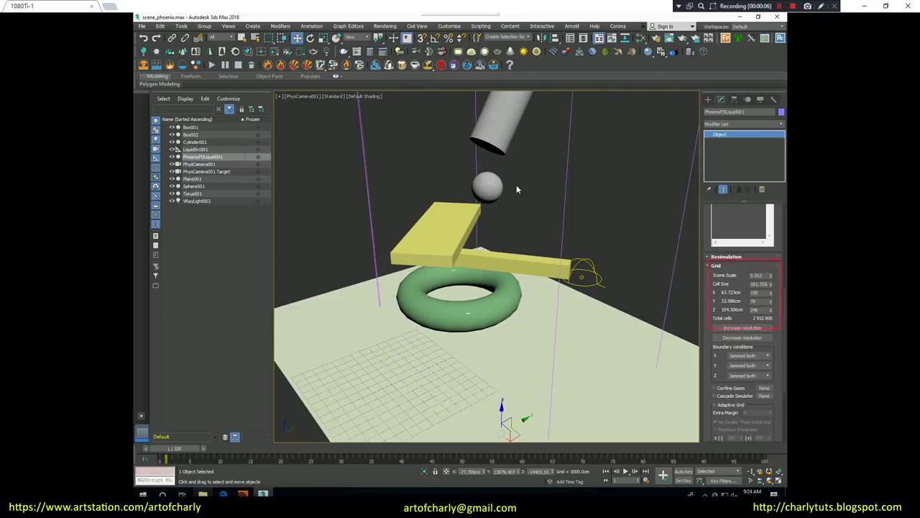
left_click_drag(773, 291, 772, 317)
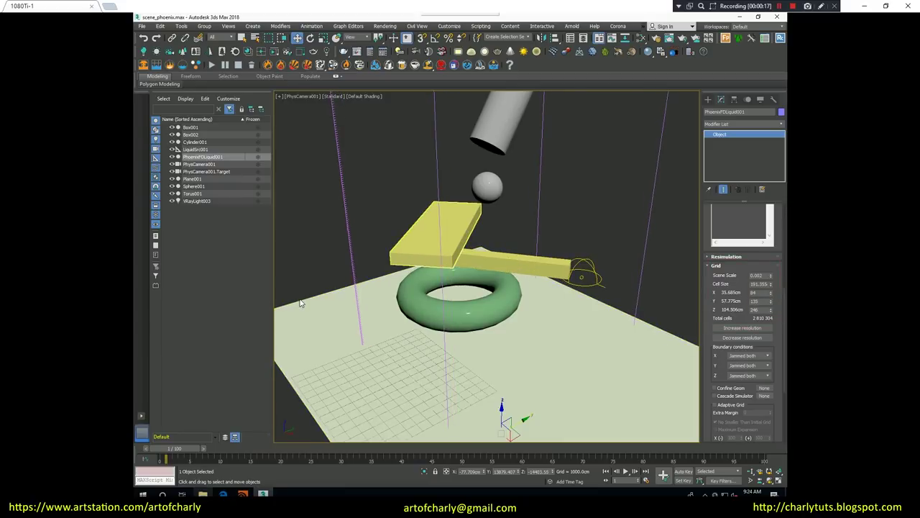
left_click(706, 217)
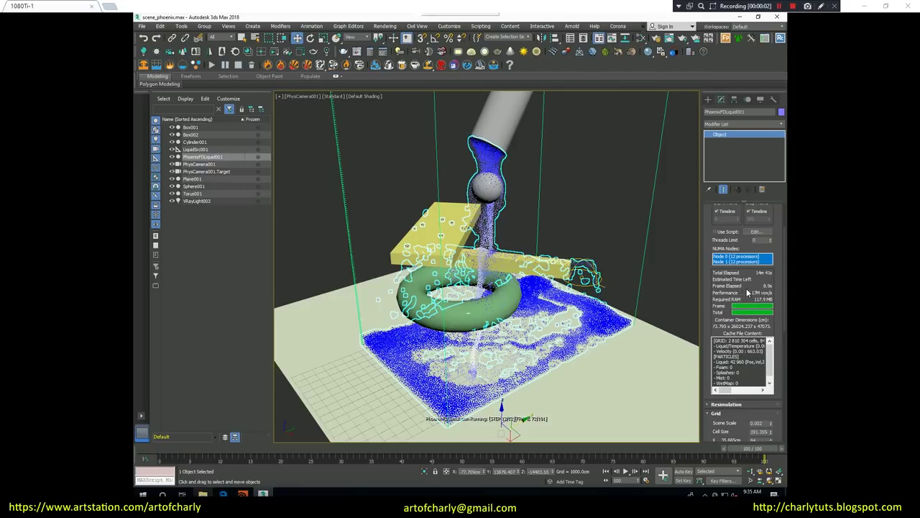
Start a V-Ray interactive render and orbit the view around the pour and planks.
left_click(359, 52)
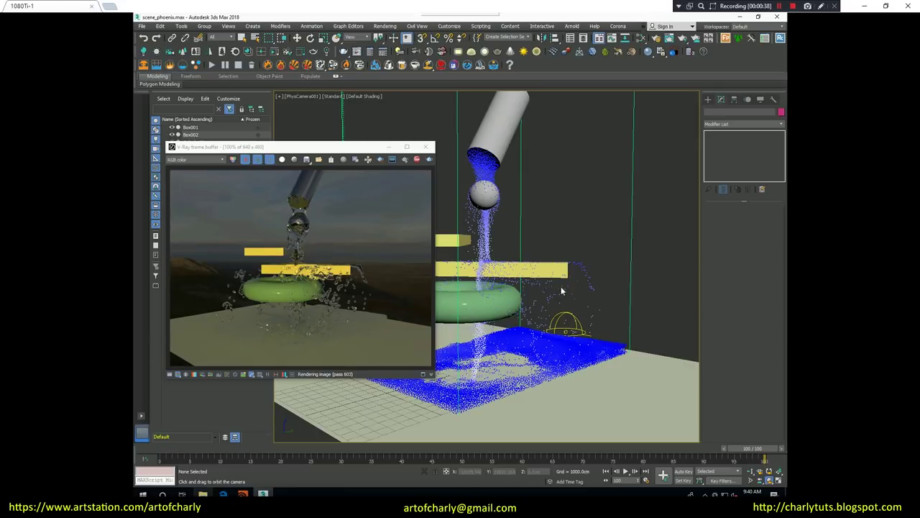
mouse_move(544, 226)
left_mouse_down()
mouse_move(562, 245)
mouse_move(495, 246)
mouse_move(514, 242)
mouse_move(770, 483)
left_mouse_up()
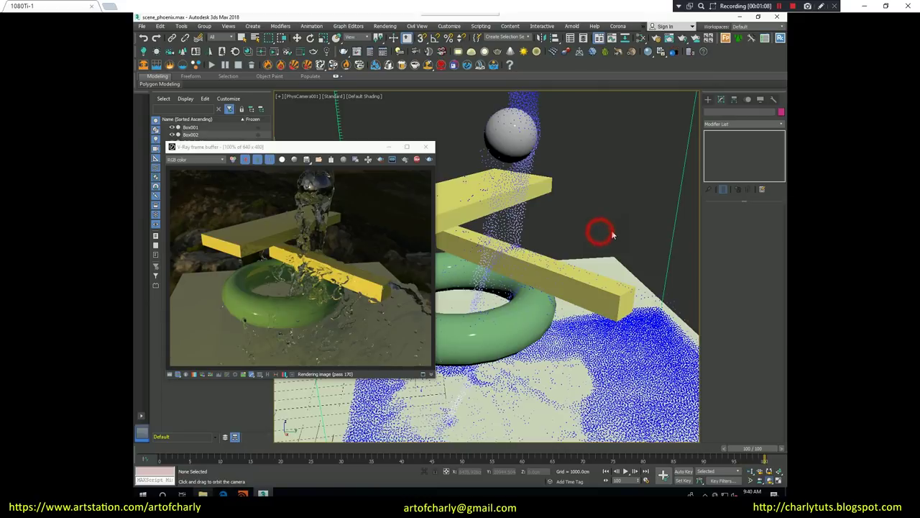
left_click_drag(617, 233, 622, 229)
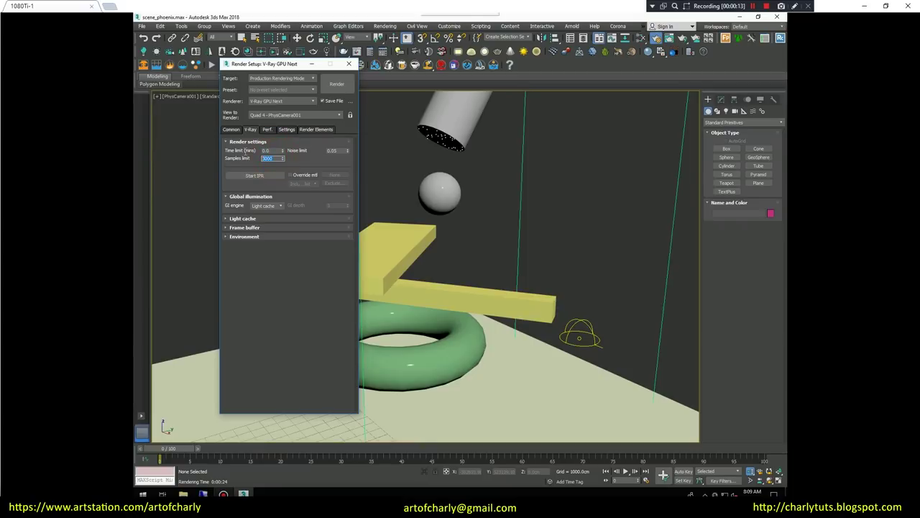
Set the samples limit to 1000 and confirm the VRayDenoiser render element is listed.
type("1000")
key("Return")
left_click(306, 130)
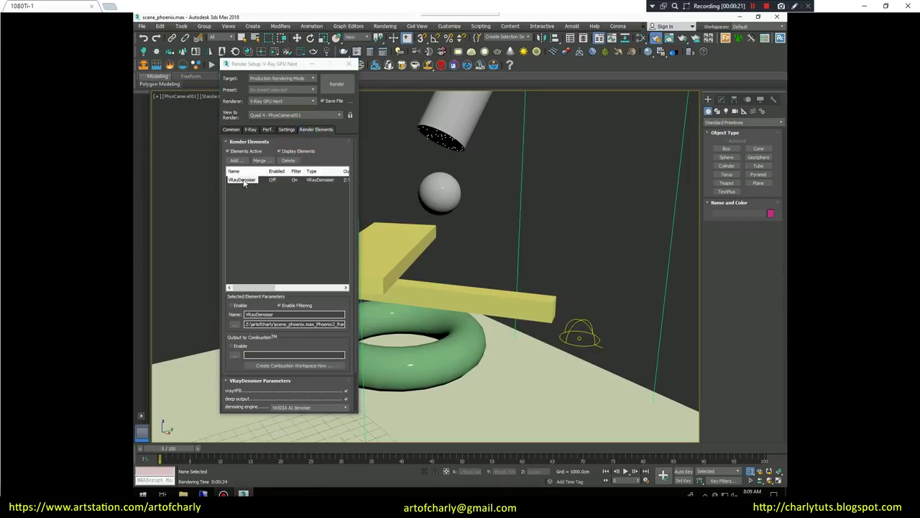
scroll(266, 288, "down", 3)
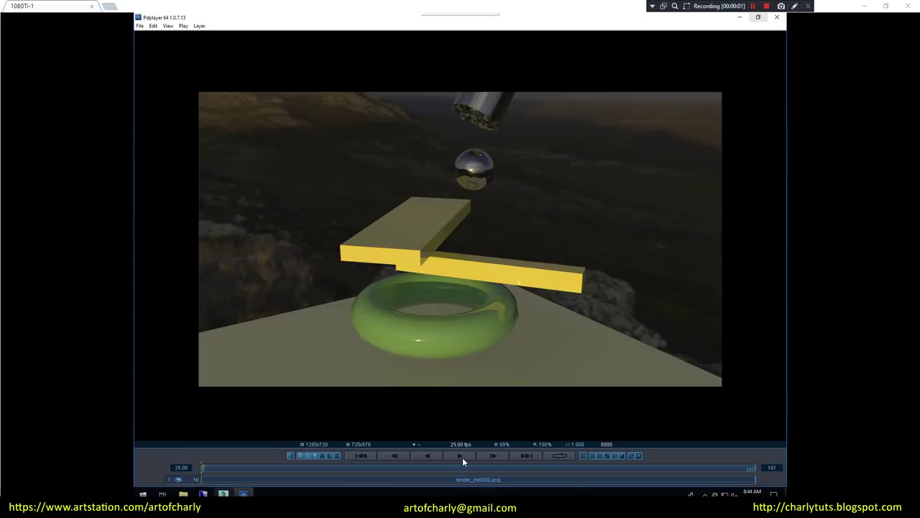
Play the rendered pour sequence in Pdplayer, zooming in and out during playback.
left_click(462, 458)
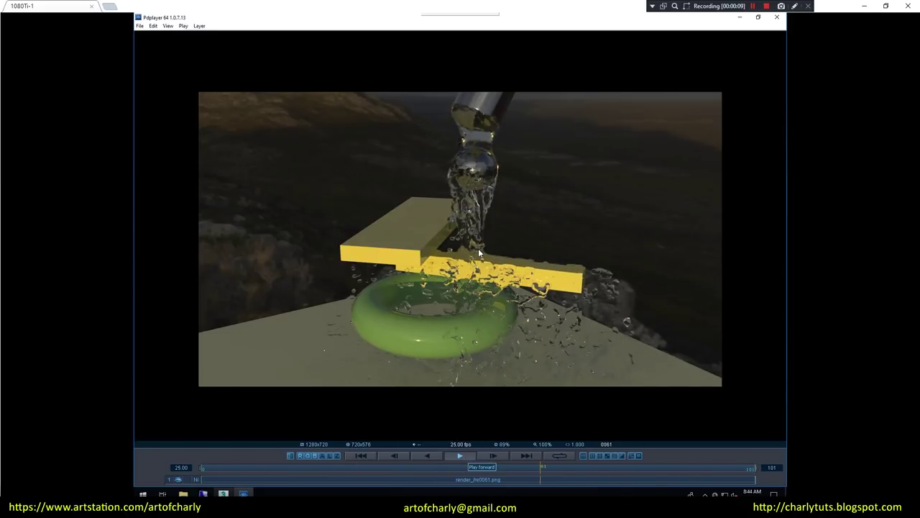
scroll(478, 248, "up", 2)
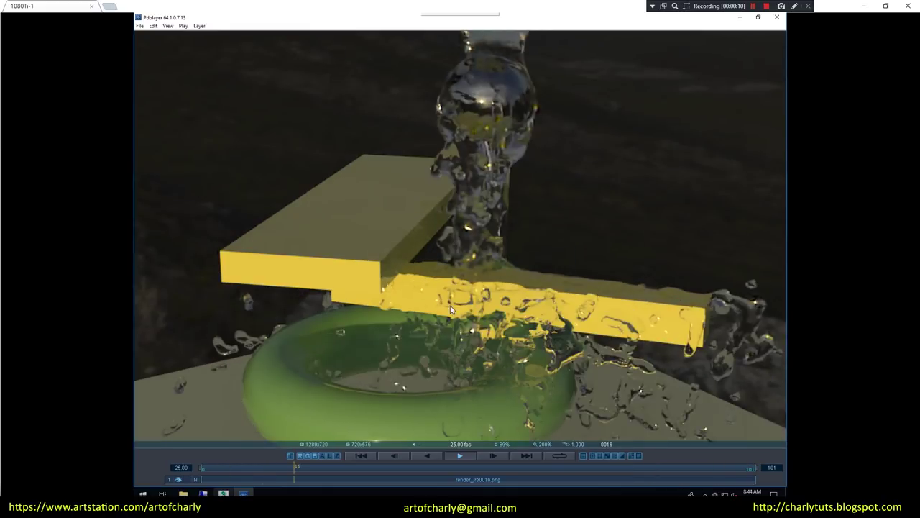
scroll(553, 307, "down", 1)
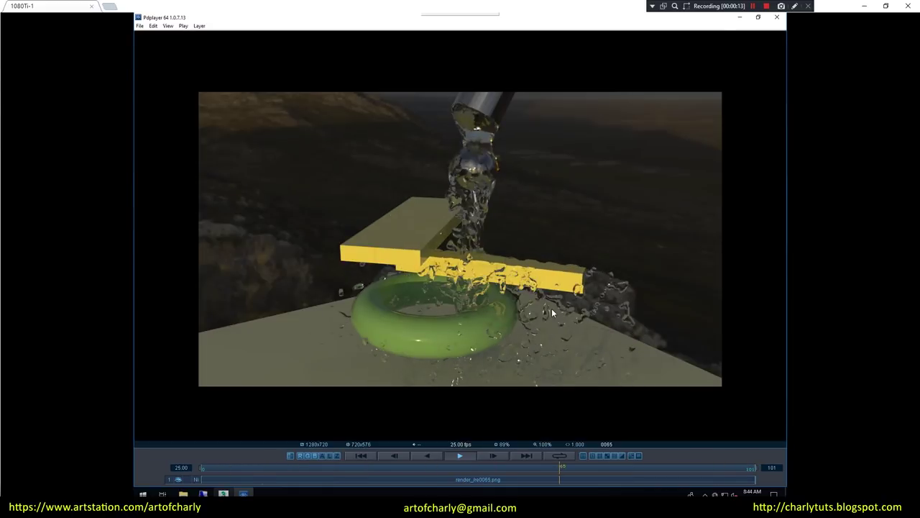
scroll(551, 308, "down", 1)
scroll(546, 311, "up", 1)
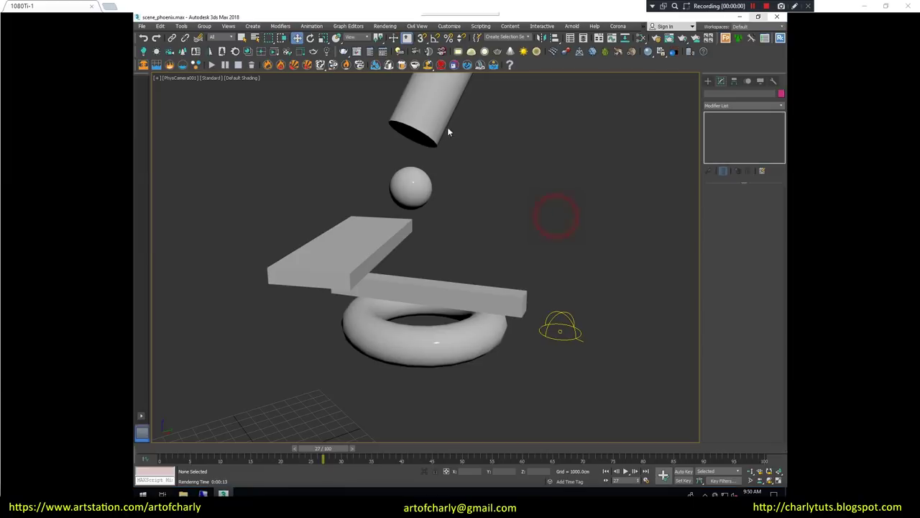
Enlarge the simulator grid along Y and increase Cell Size to lower the total cell count.
left_click(446, 108)
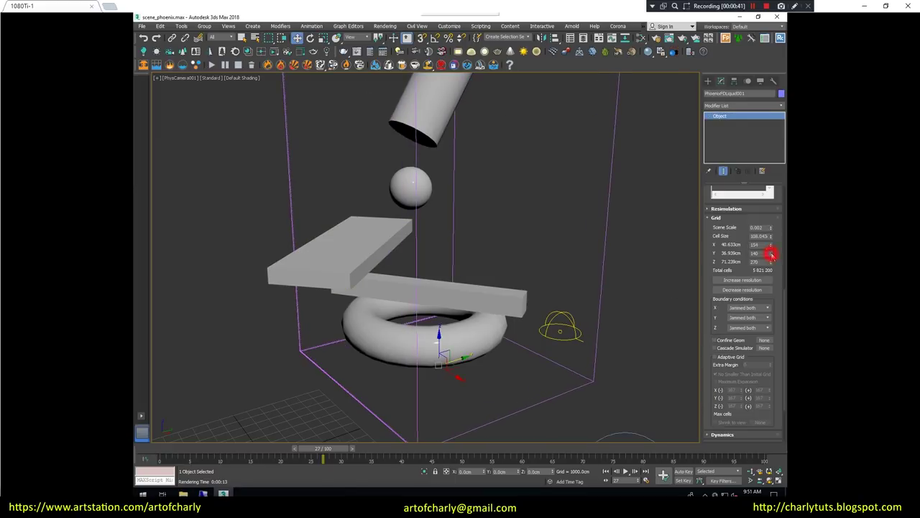
left_click_drag(769, 253, 772, 222)
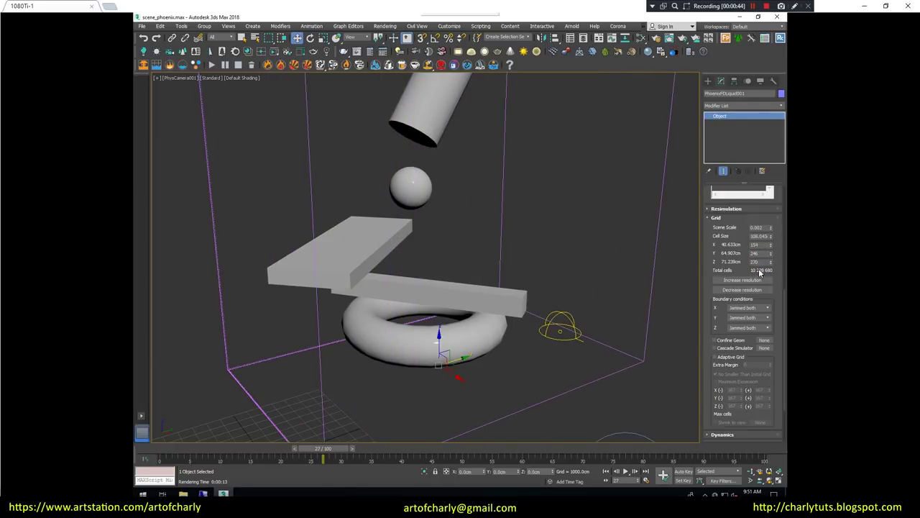
mouse_move(771, 241)
left_mouse_down()
mouse_move(775, 220)
mouse_move(777, 228)
left_mouse_up()
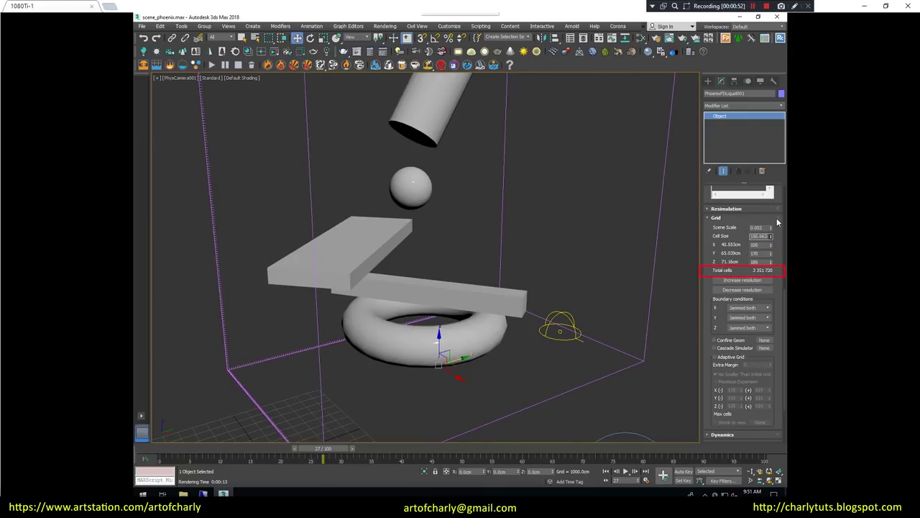
left_click_drag(772, 239, 772, 229)
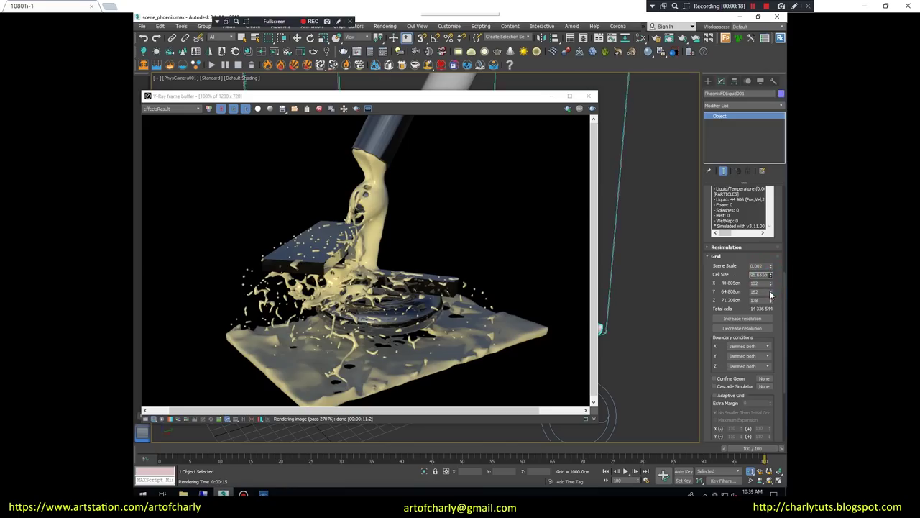
Nudge the simulator's Grid Cell Size up slightly to trim the cell count.
left_click(761, 317)
left_click_drag(773, 260, 774, 255)
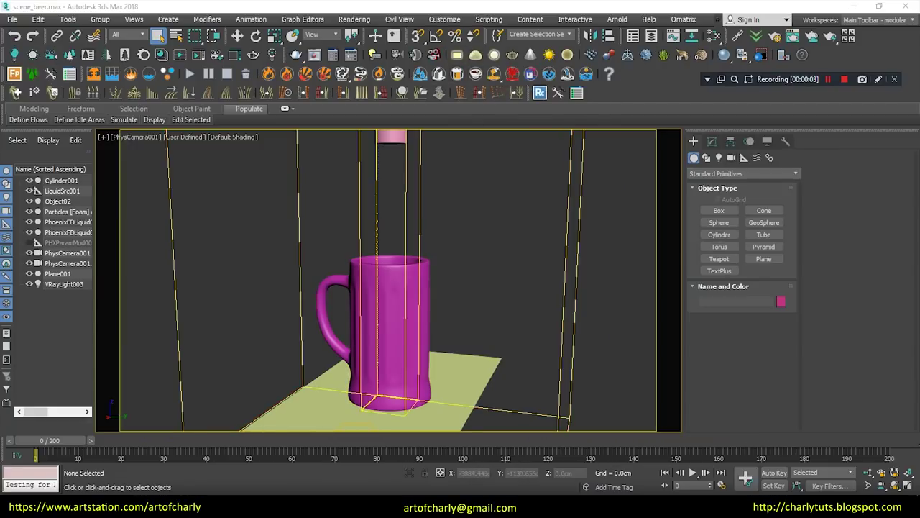
Review the cylinder, LiquidSrc001 and PhoenixFDLiquid001 settings, then scrub to where the mug tips.
left_click(391, 137)
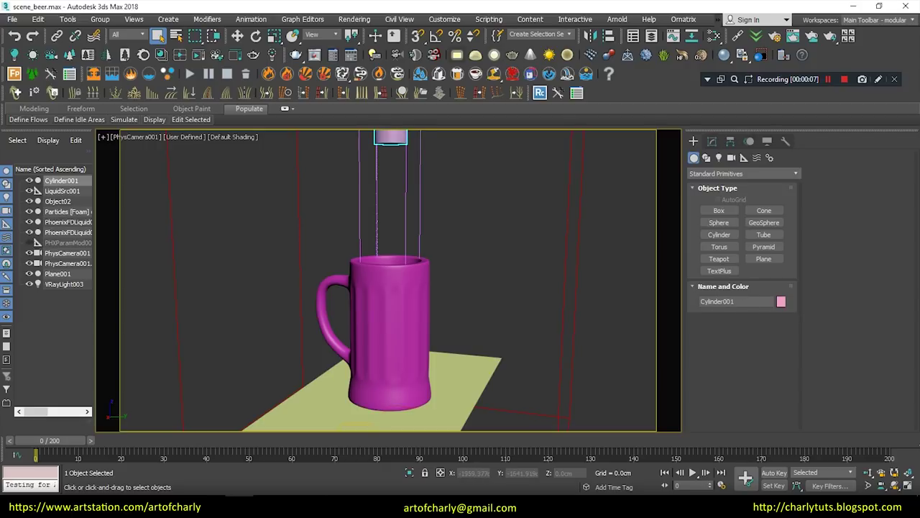
left_click(61, 191)
scroll(741, 345, "down", 5)
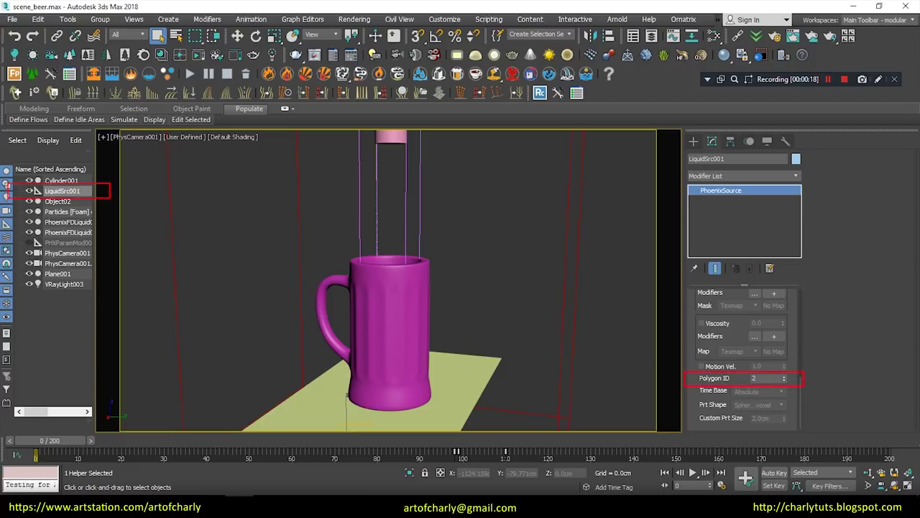
left_click(392, 348)
scroll(859, 287, "down", 6)
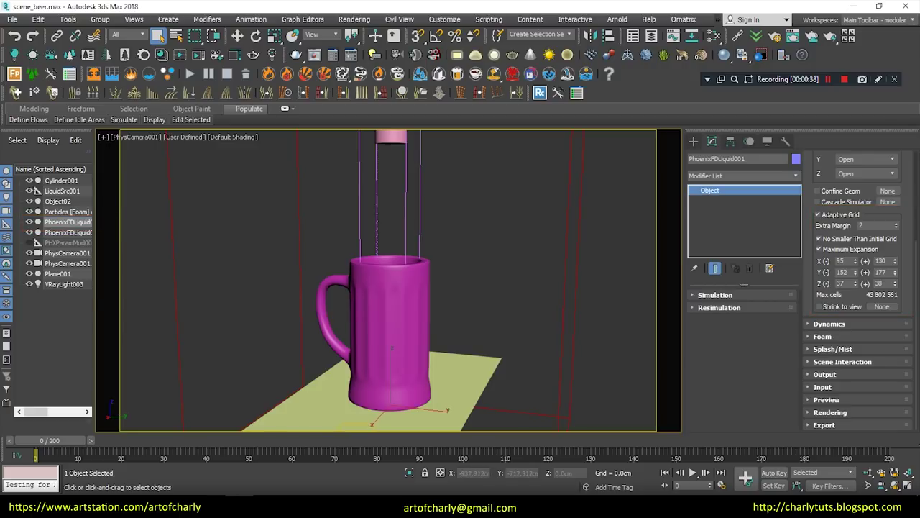
mouse_move(50, 440)
left_mouse_down()
mouse_move(669, 440)
mouse_move(50, 440)
left_mouse_up()
Check LiquidSrc001's Outgoing Velocity at frames 99 and 117, rewind to frame 0, and select the simulator.
left_click(62, 191)
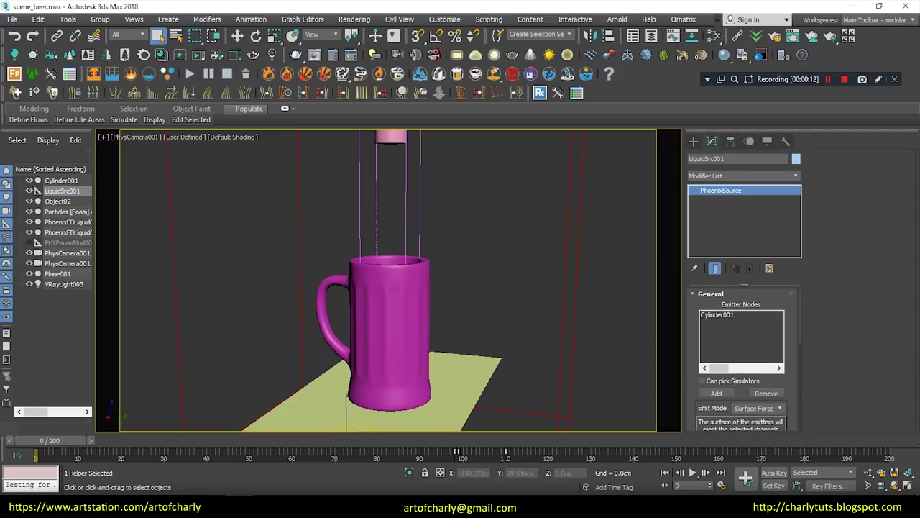
scroll(740, 360, "down", 5)
scroll(741, 345, "up", 1)
scroll(741, 345, "up", 1)
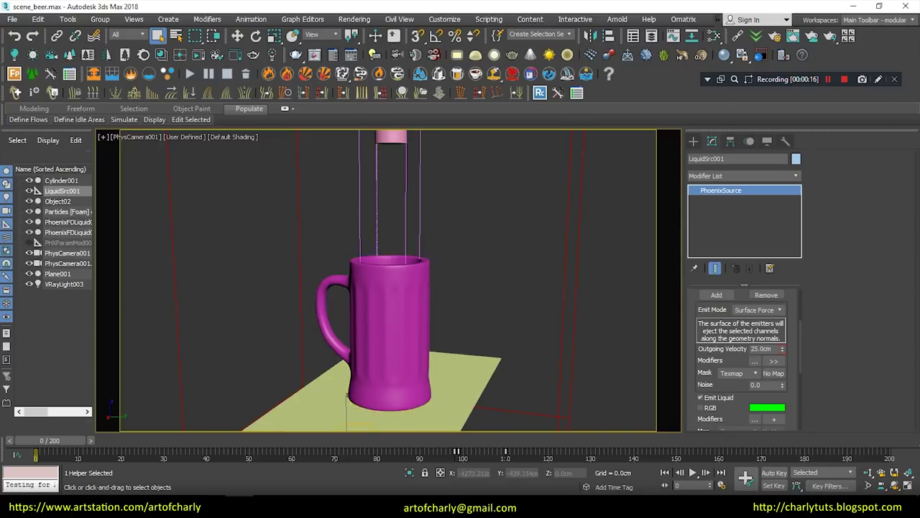
left_click_drag(43, 440, 457, 440)
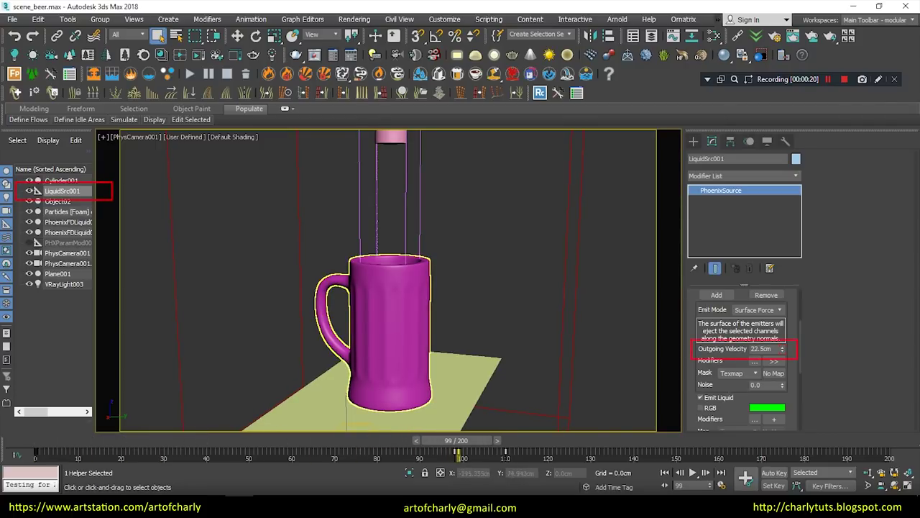
left_click_drag(457, 440, 532, 440)
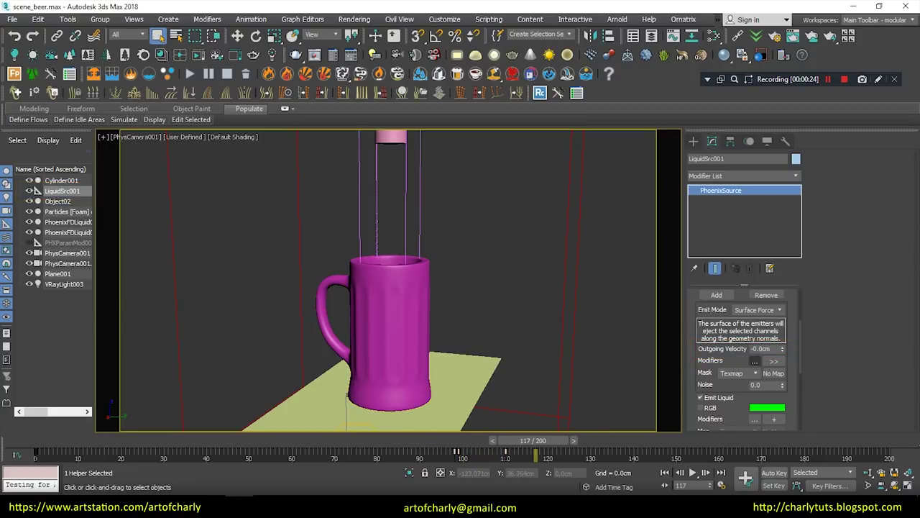
left_click_drag(533, 440, 50, 440)
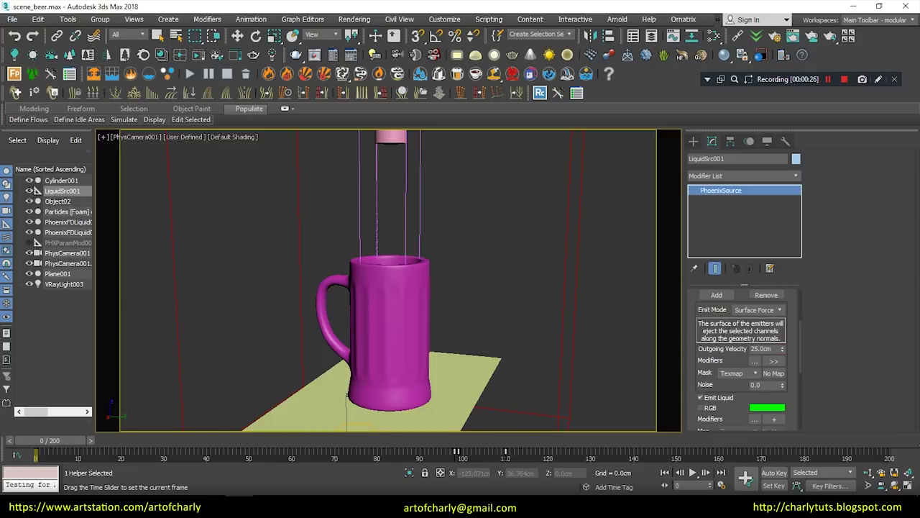
left_click(158, 36)
left_click(577, 288)
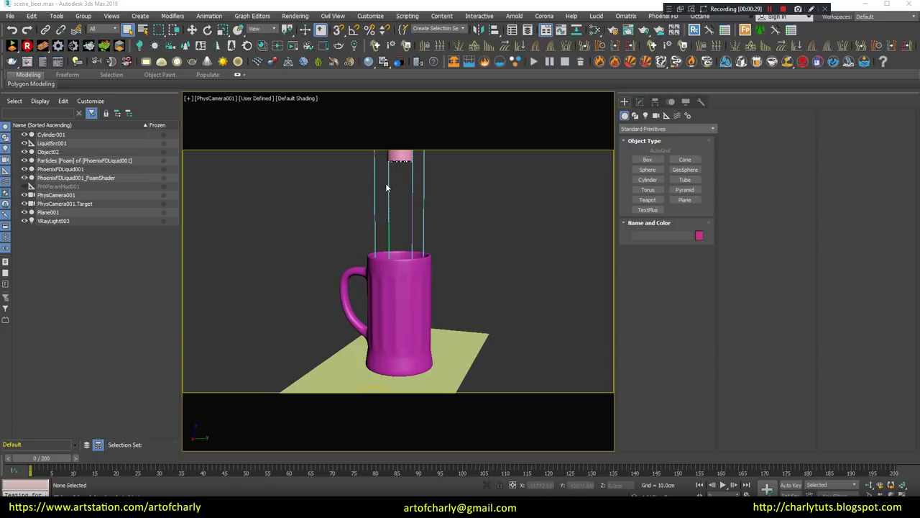
Apply the V-Ray VFX quality preset and lower AA Quality from 32% to 16%.
left_click(57, 62)
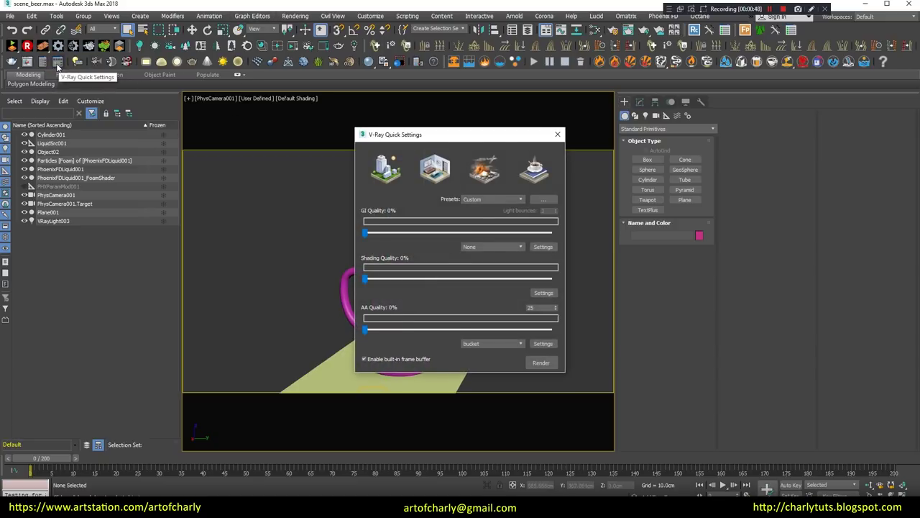
left_click(439, 149)
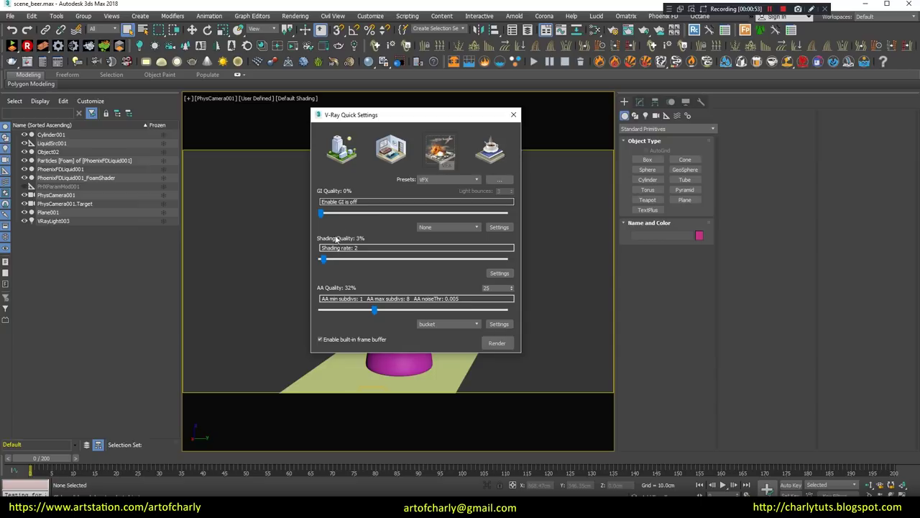
left_click_drag(374, 310, 344, 311)
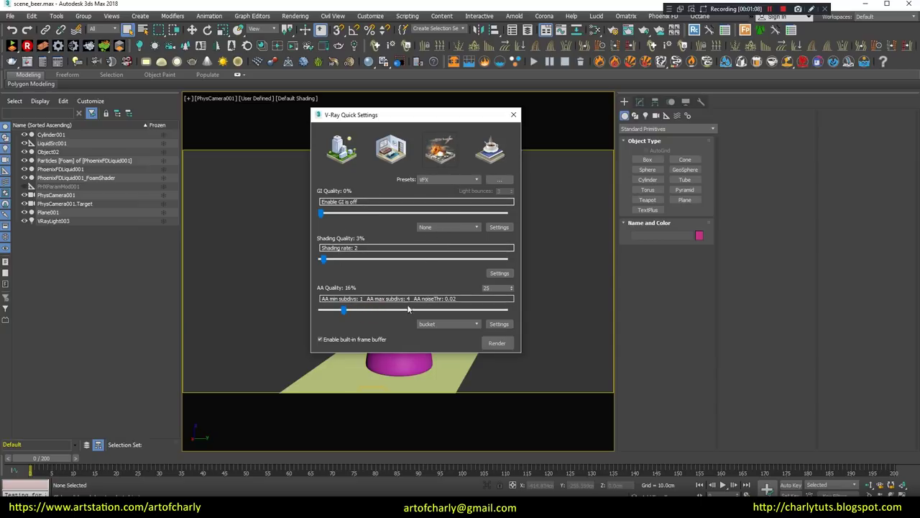
Set the V-Ray Noise threshold to 0.1 in Render Setup and show the Render Elements list.
key("F10")
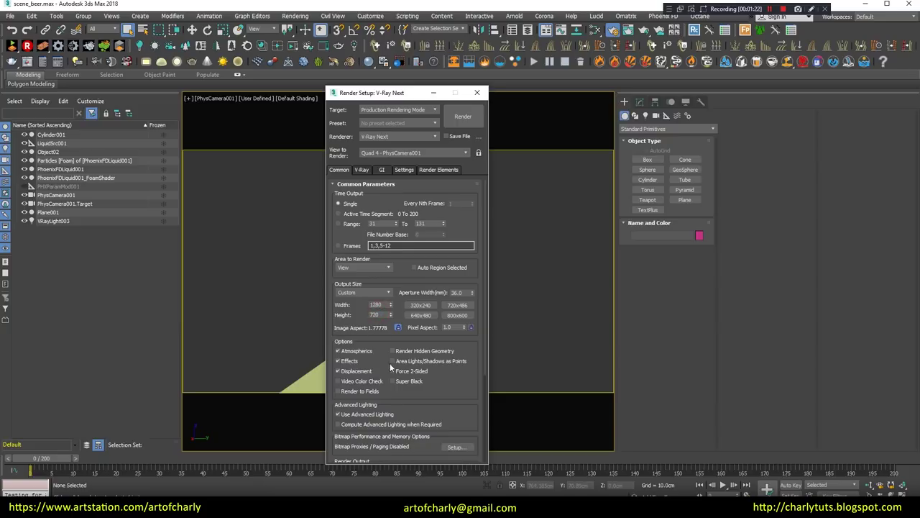
left_click_drag(385, 376, 374, 243)
scroll(374, 244, "up", 5)
left_click(361, 169)
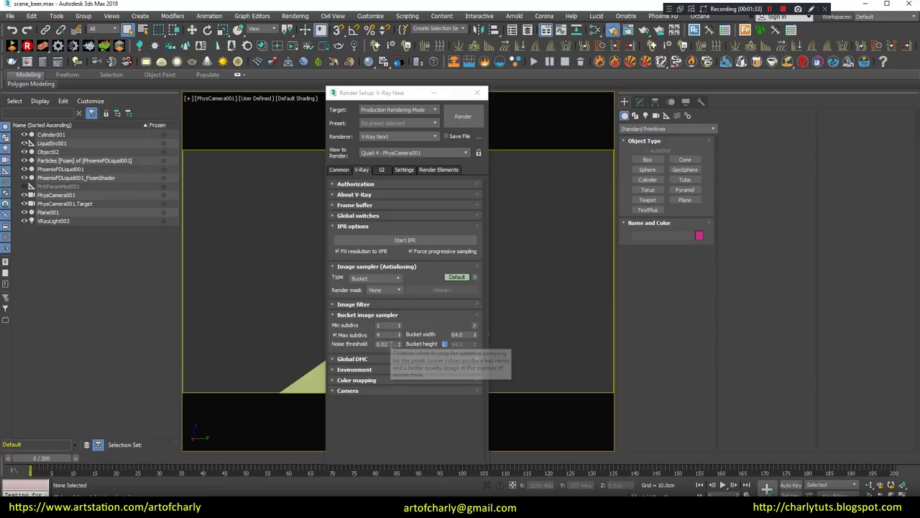
double_click(382, 343)
type("0.1")
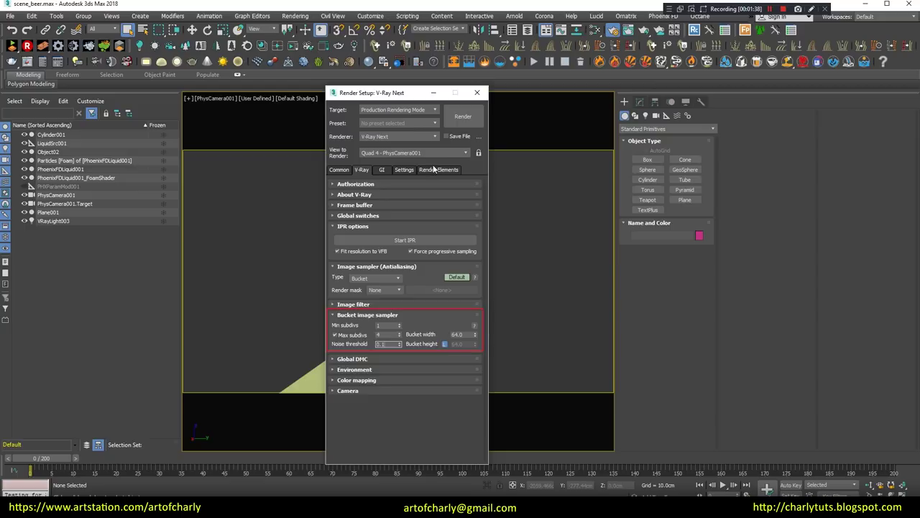
left_click(435, 171)
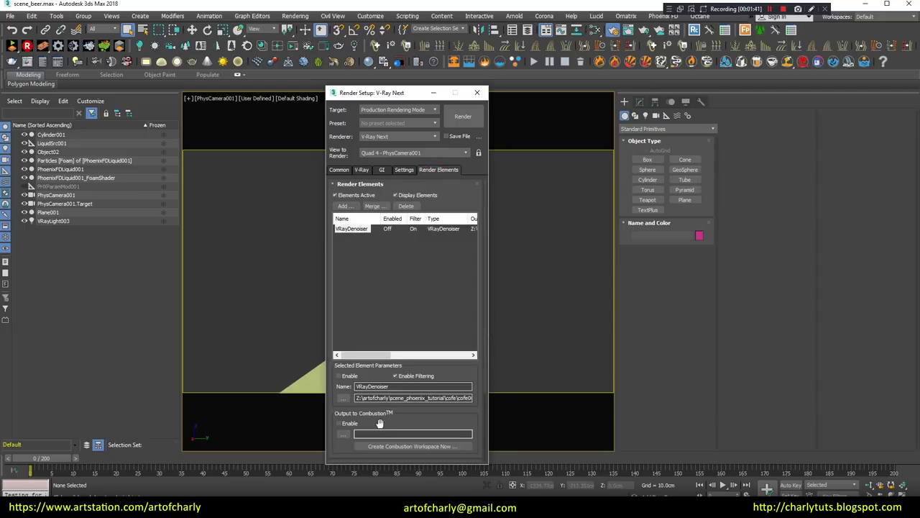
scroll(387, 381, "down", 1)
scroll(386, 381, "down", 4)
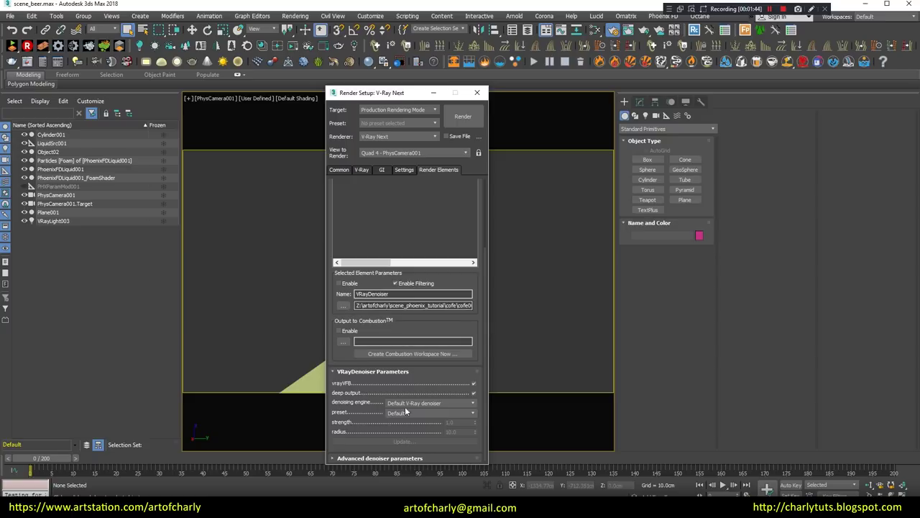
left_click(407, 459)
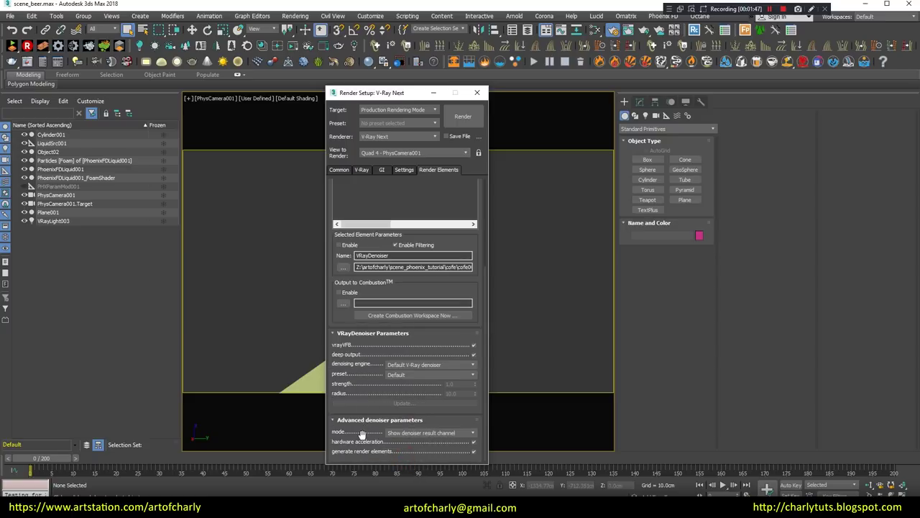
left_click(430, 434)
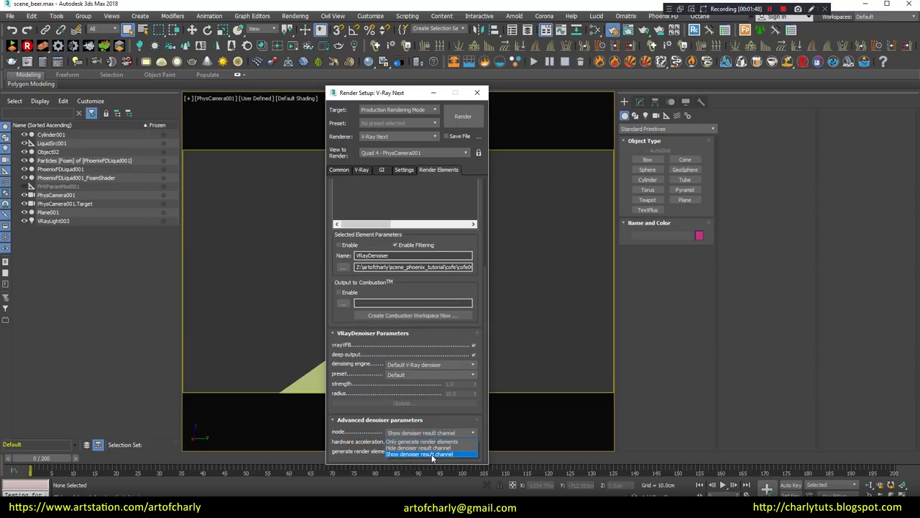
left_click(375, 444)
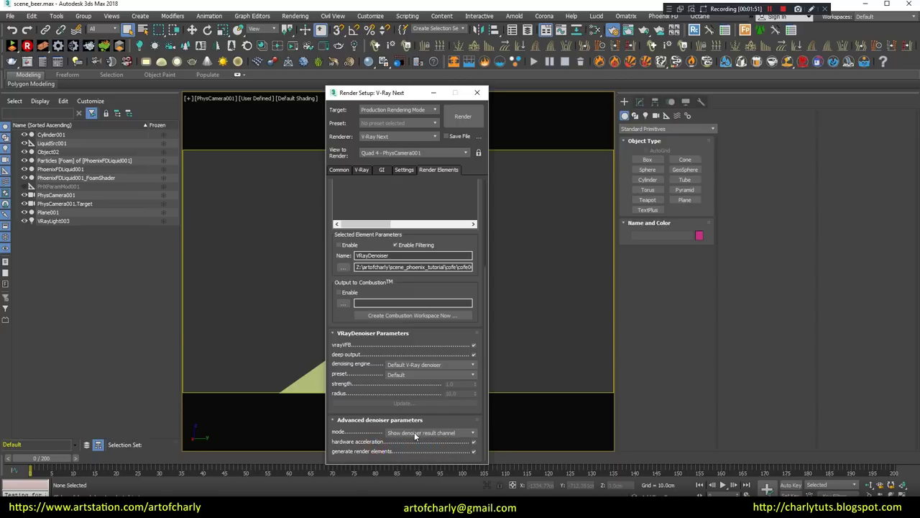
left_click(429, 432)
left_click(429, 432)
scroll(444, 339, "up", 5)
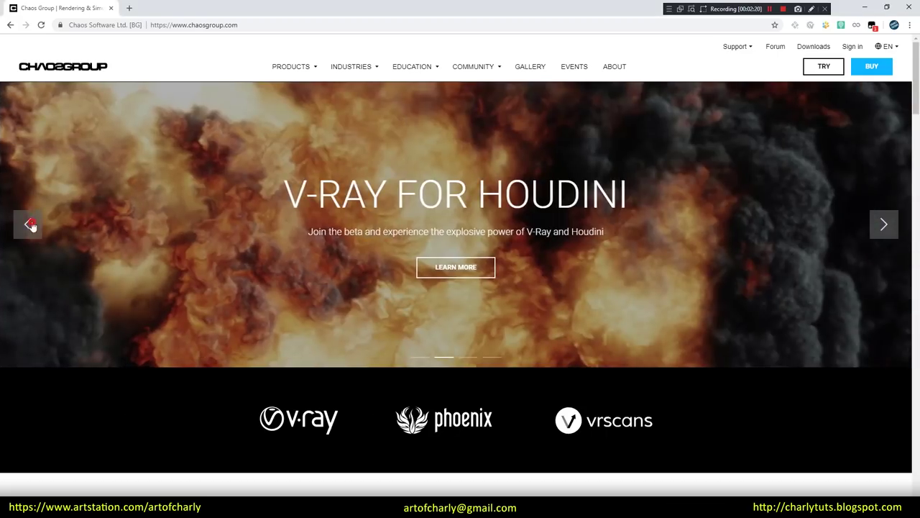
Bring the V-Ray Cloud Beta slide back into the chaosgroup.com home page carousel.
left_click(28, 224)
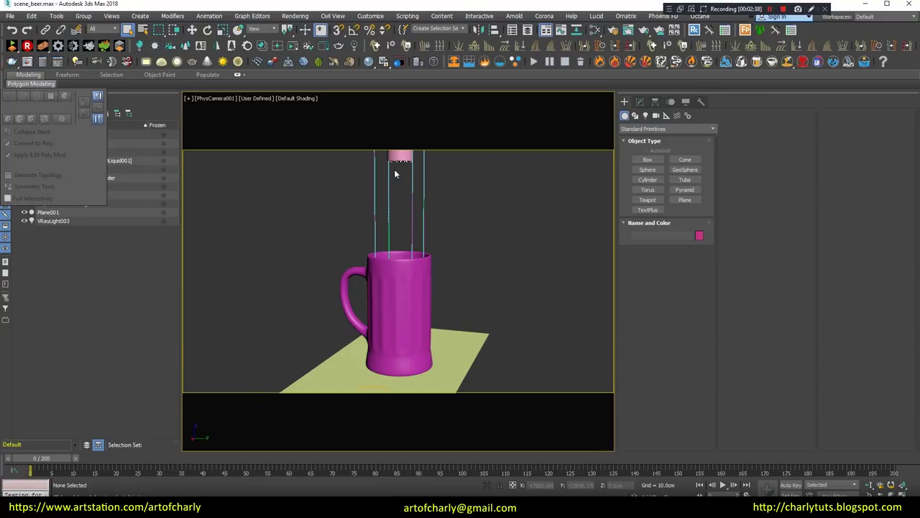
Analyze the beer scene for export errors, enable Export animation, and submit it to V-Ray Cloud.
left_click_drag(11, 61, 10, 109)
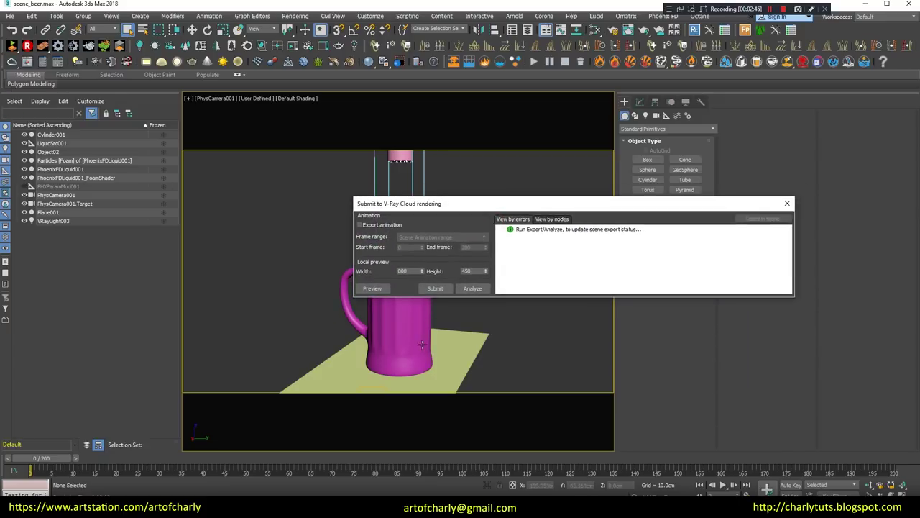
left_click(485, 290)
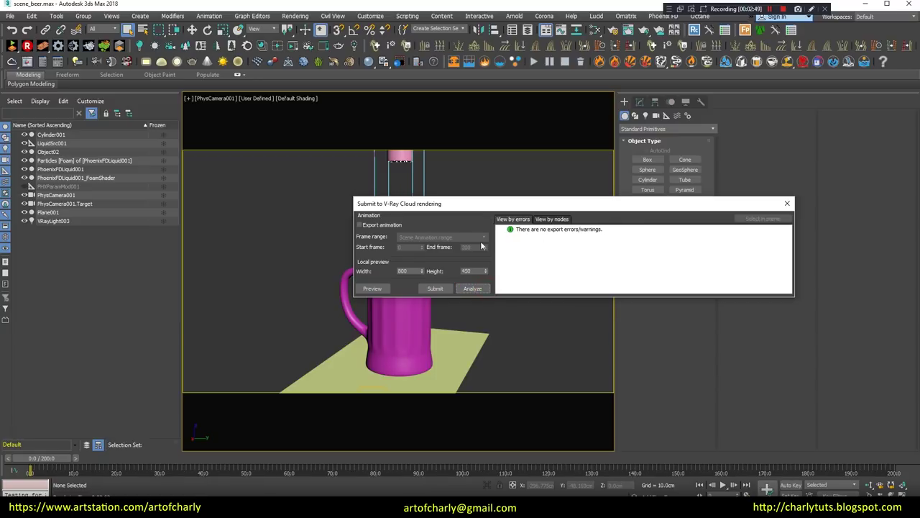
left_click(360, 225)
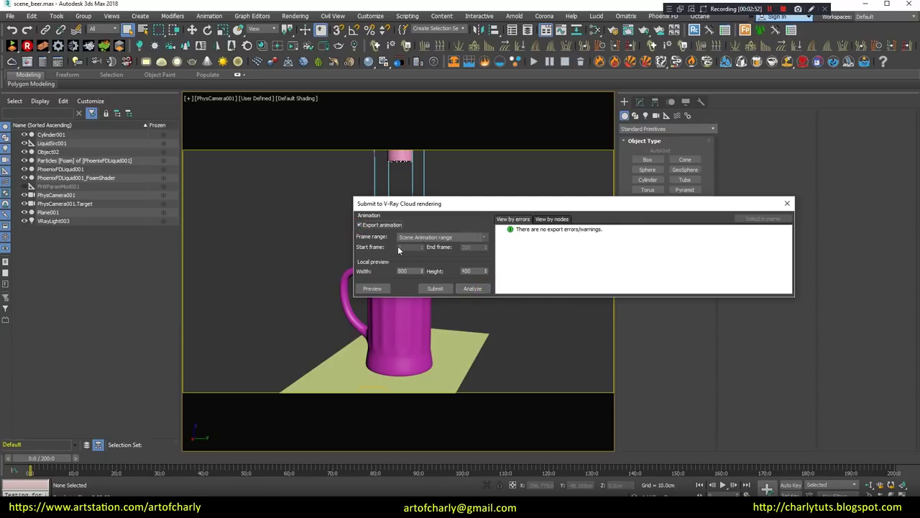
left_click(435, 289)
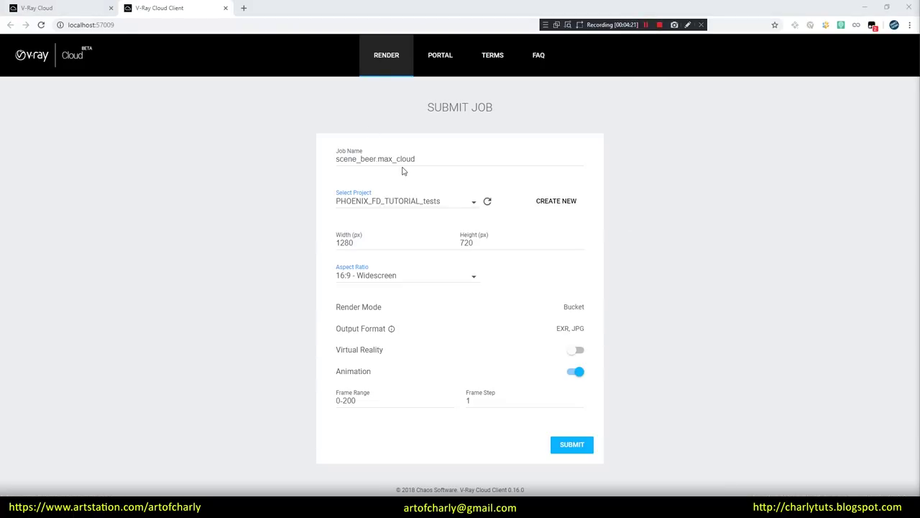
Rename the job to 'gdfgd', keeping EXR, JPG output formats, 1280×720 and frames 0–200.
triple_click(425, 159)
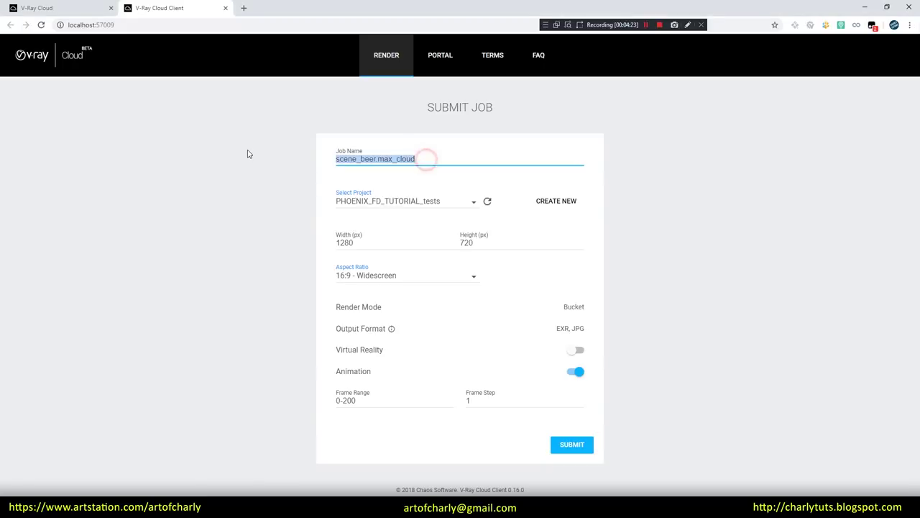
type("gdfgd")
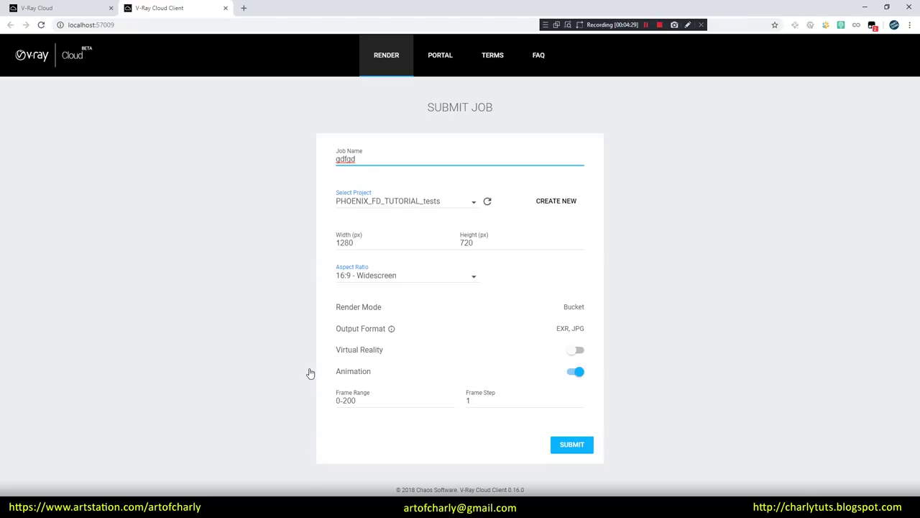
left_click_drag(586, 329, 552, 330)
left_click(615, 329)
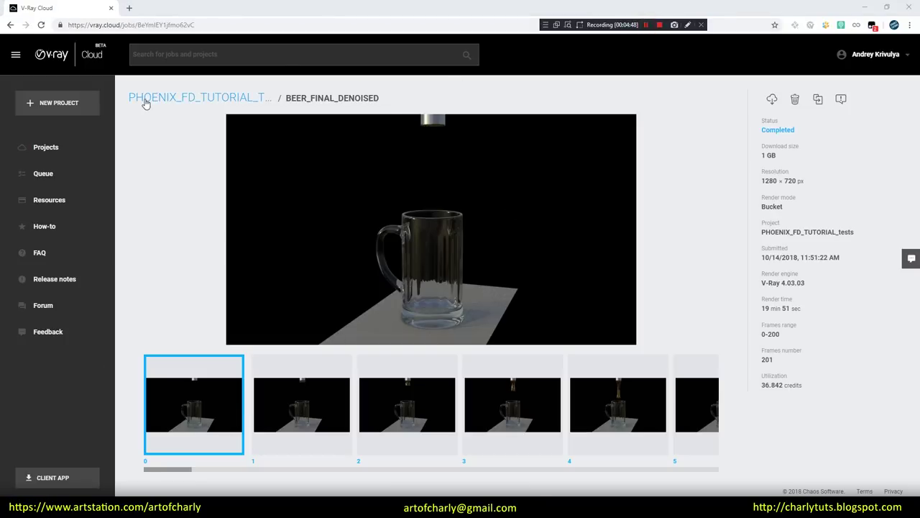
Highlight the BEER_FINAL_DENOISED job's 19 min 51 sec render time and 36.842 credits used.
left_click(791, 156)
left_click(803, 146)
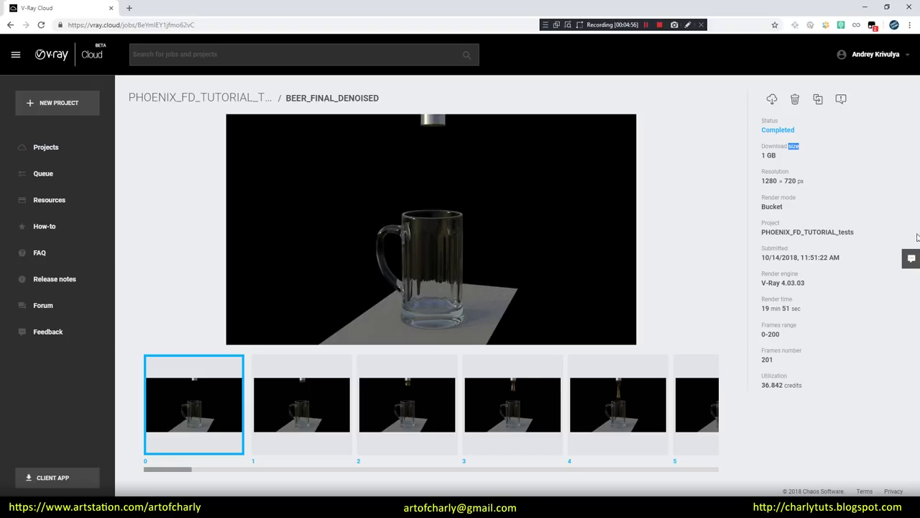
left_click_drag(806, 309, 762, 309)
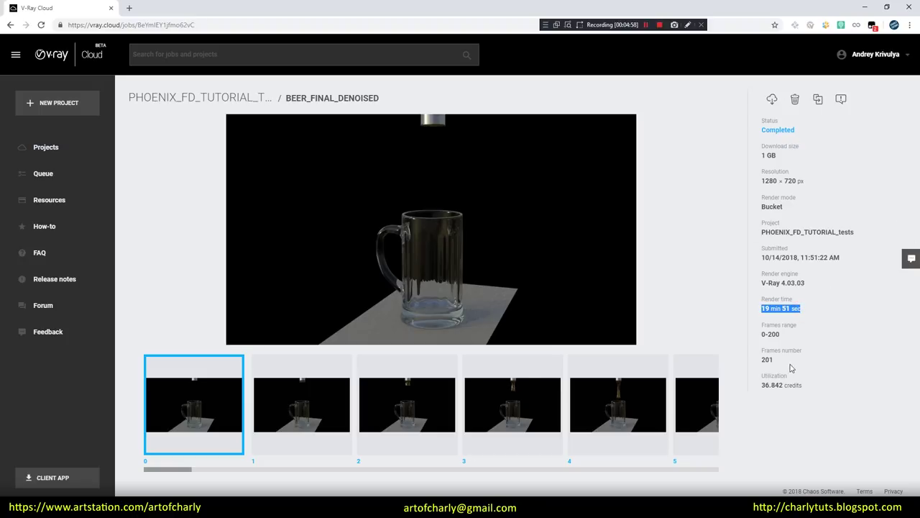
mouse_move(808, 389)
left_mouse_down()
mouse_move(795, 388)
mouse_move(838, 371)
left_mouse_up()
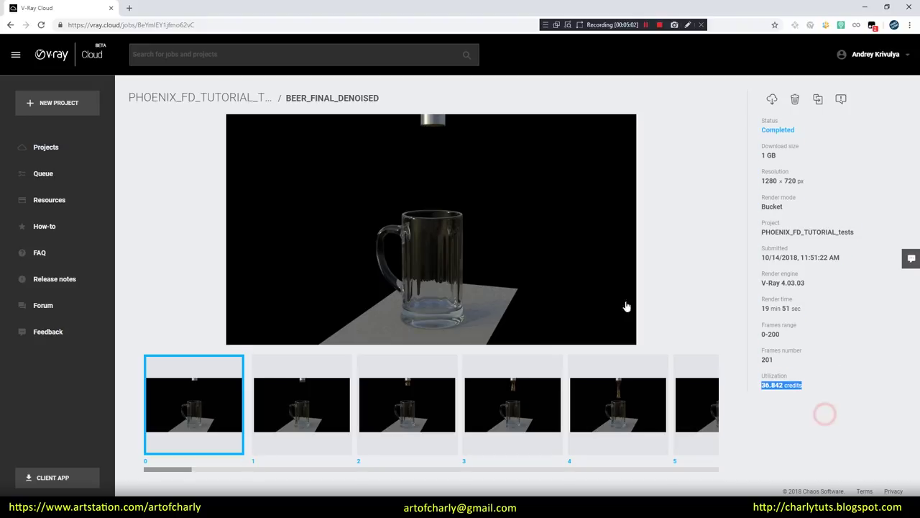
left_click_drag(186, 475, 169, 475)
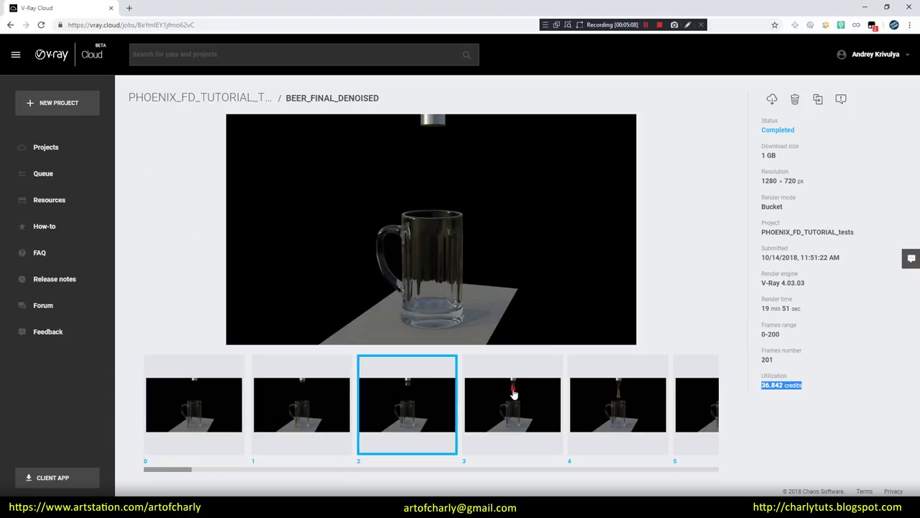
left_click_drag(811, 308, 760, 311)
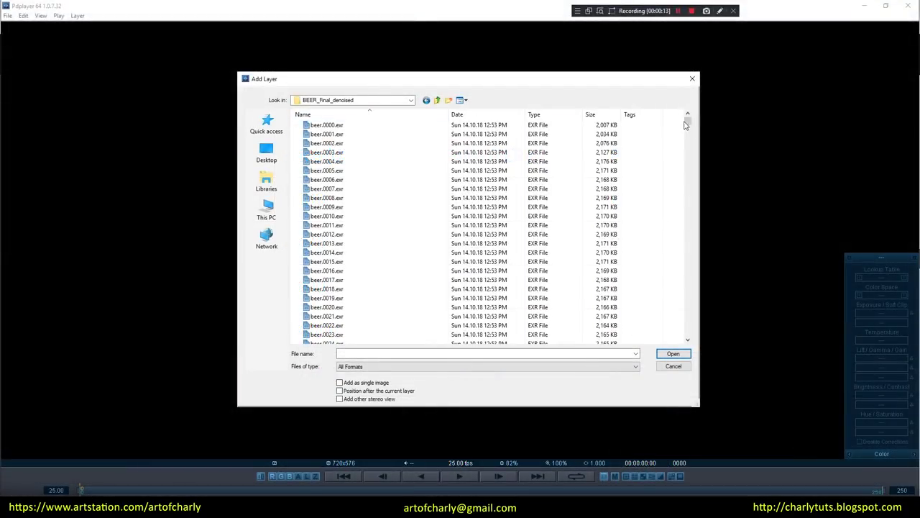
Load the beer.####.exr sequence from the BEER_Final_denoised folder and play it.
left_click_drag(685, 124, 680, 186)
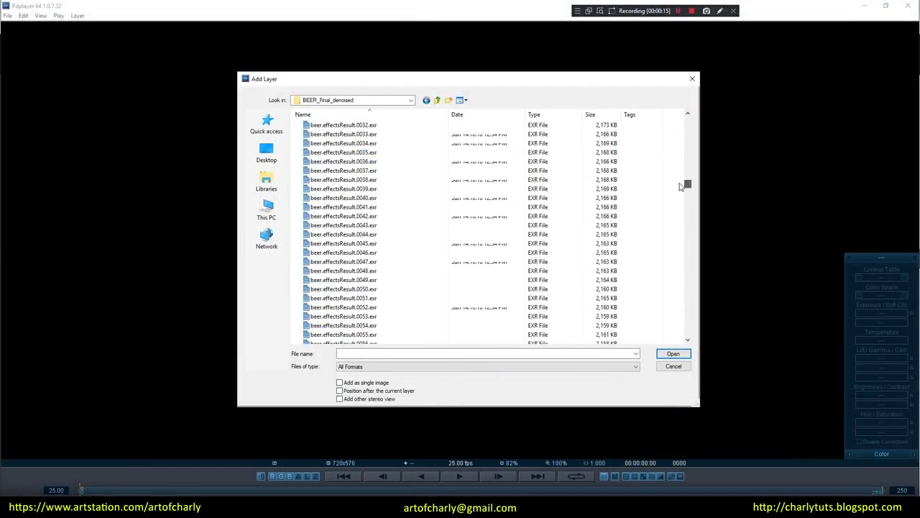
left_click_drag(680, 186, 681, 172)
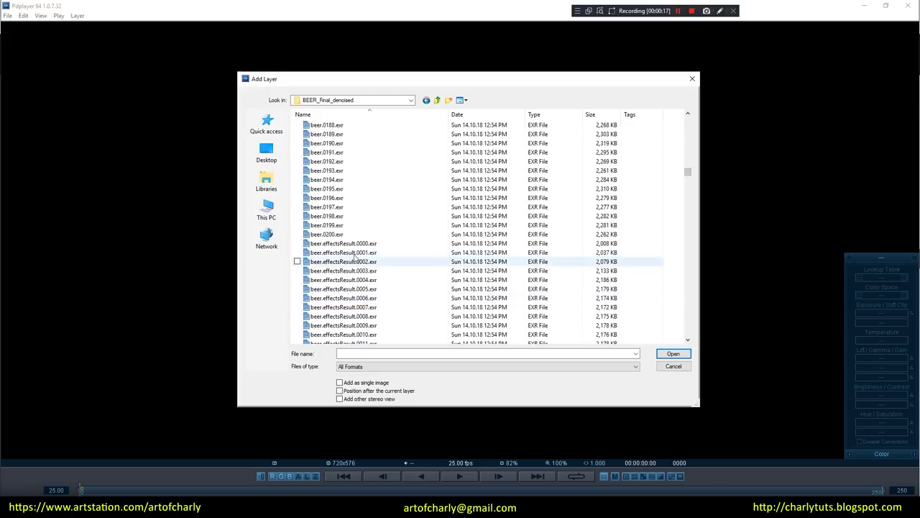
left_click_drag(692, 173, 688, 279)
left_click(360, 280)
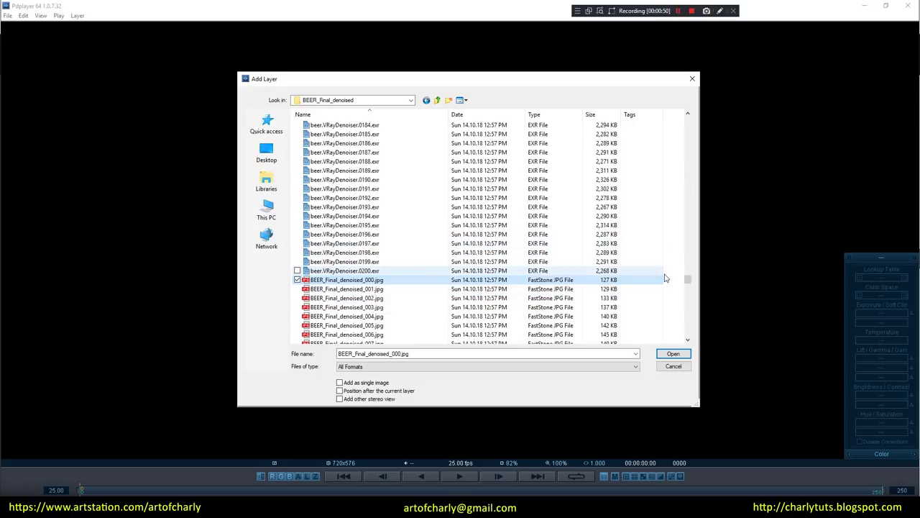
left_click_drag(688, 279, 694, 339)
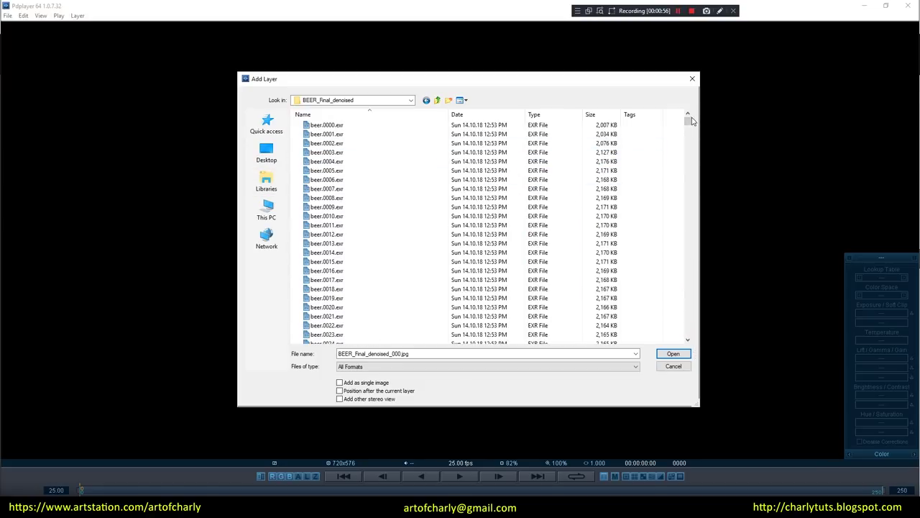
left_click_drag(688, 120, 688, 193)
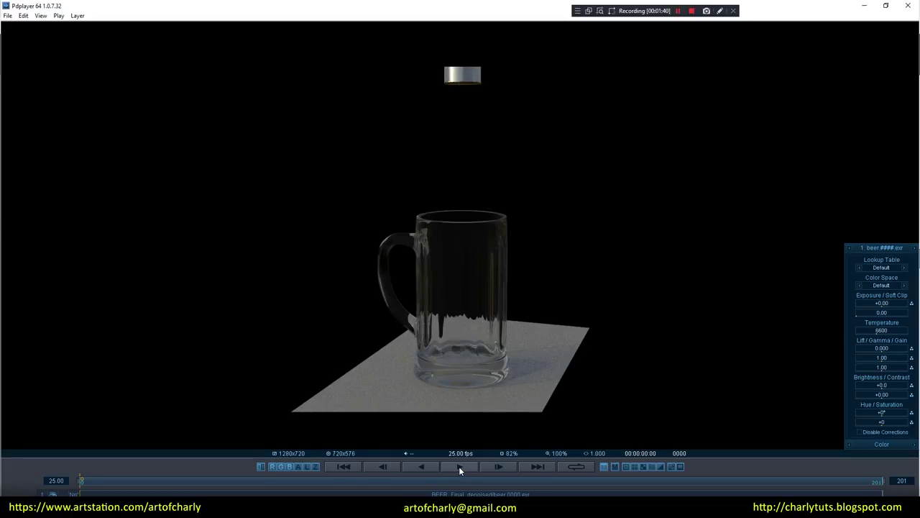
left_click(458, 466)
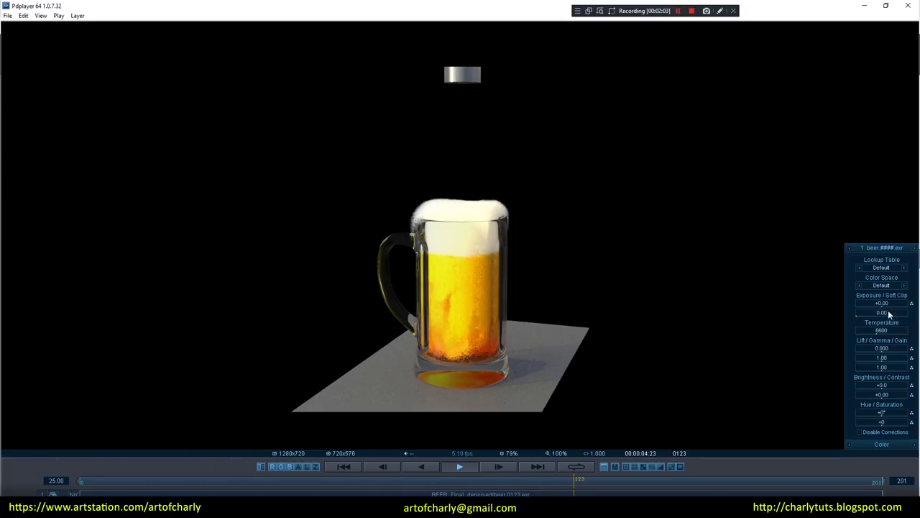
Lower the exposure to -0.95 and replay the pour from the first frame.
left_click_drag(882, 303, 879, 302)
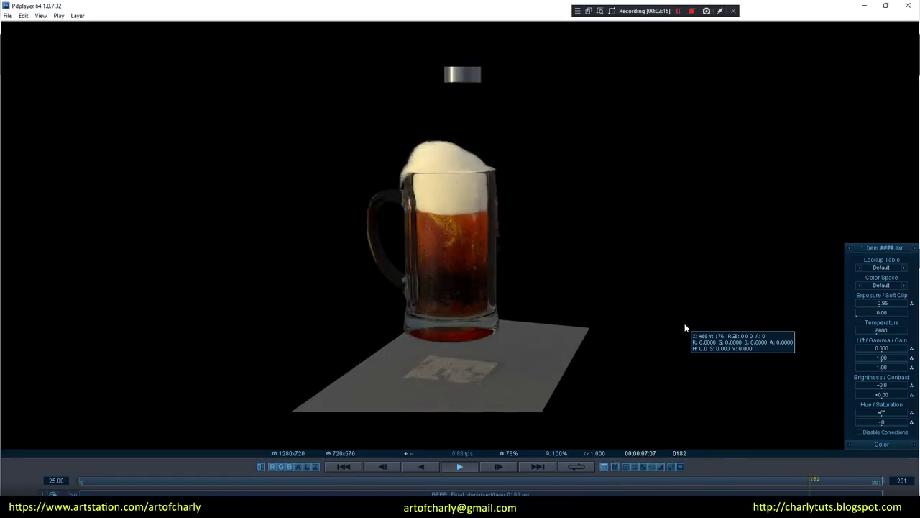
left_click(463, 471)
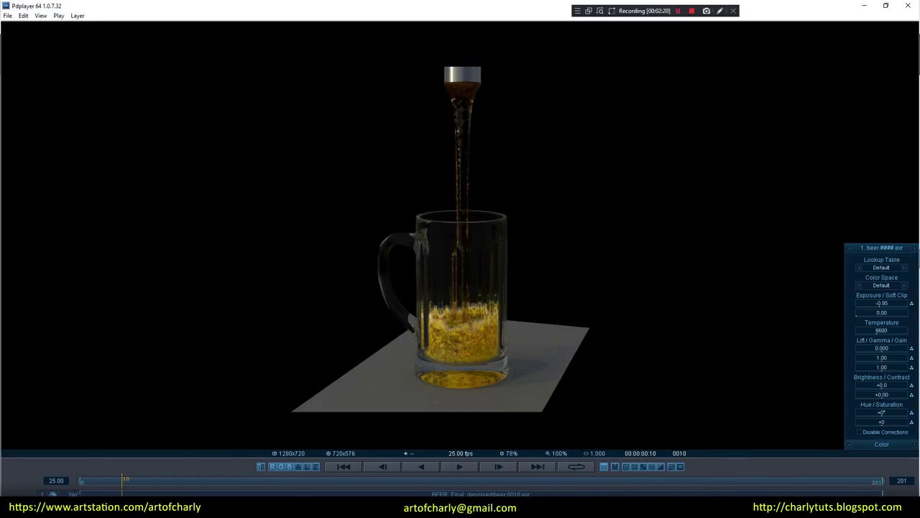
left_click_drag(121, 484, 70, 487)
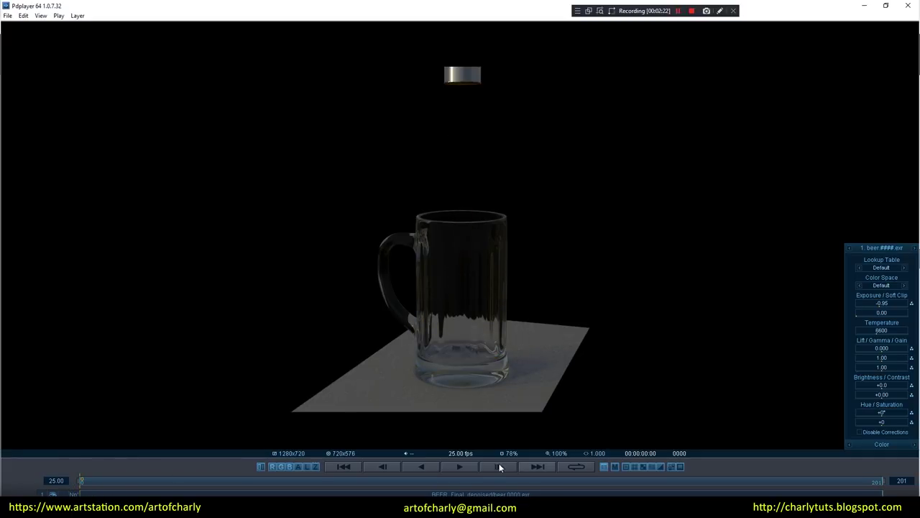
left_click(458, 467)
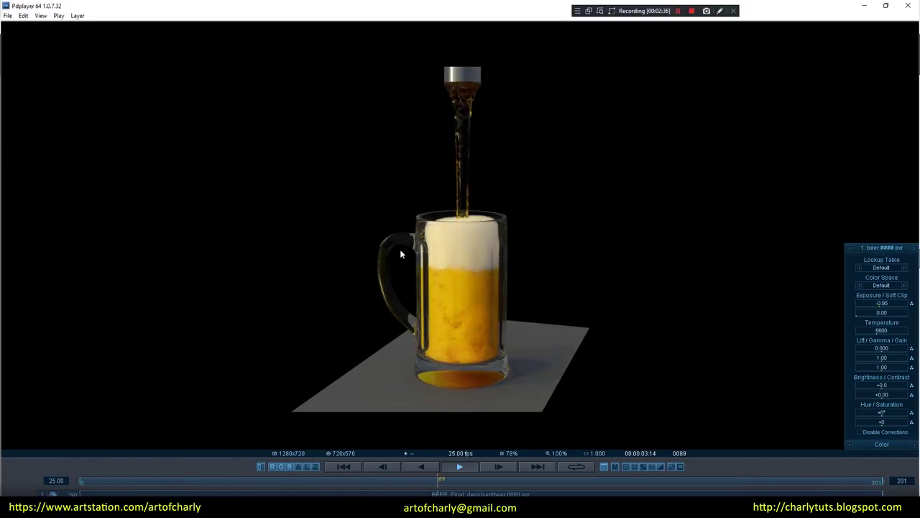
Scrub the timeline to check frames around 40, 79, 116 and 133.
left_click_drag(145, 480, 241, 478)
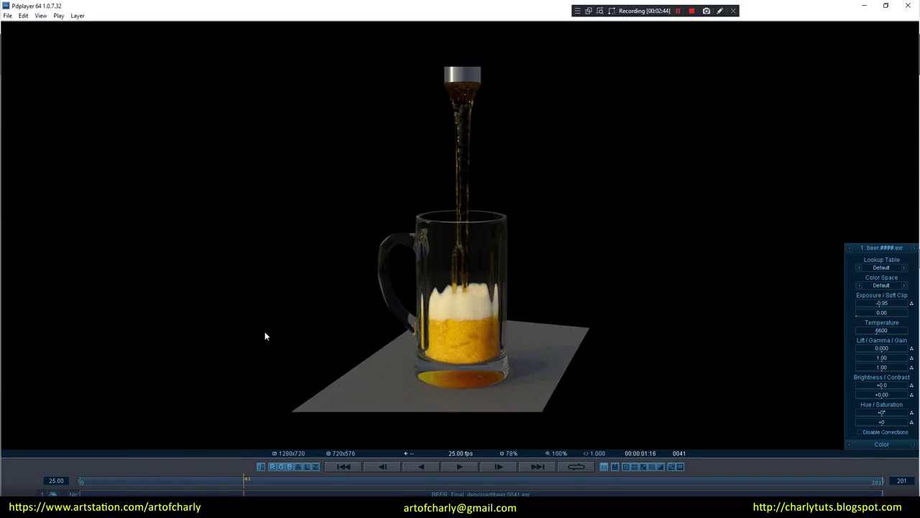
left_click_drag(242, 481, 399, 474)
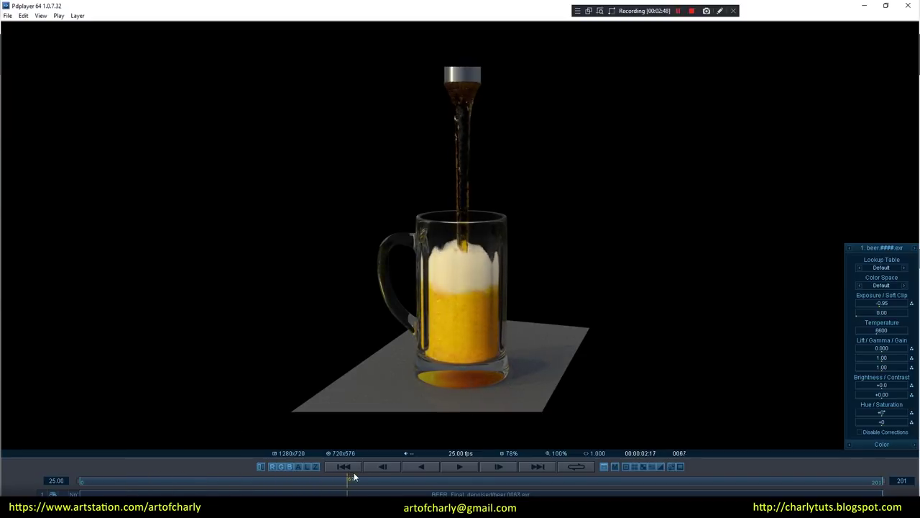
mouse_move(399, 474)
left_mouse_down()
mouse_move(544, 450)
mouse_move(610, 480)
mouse_move(669, 467)
mouse_move(766, 469)
mouse_move(654, 468)
left_mouse_up()
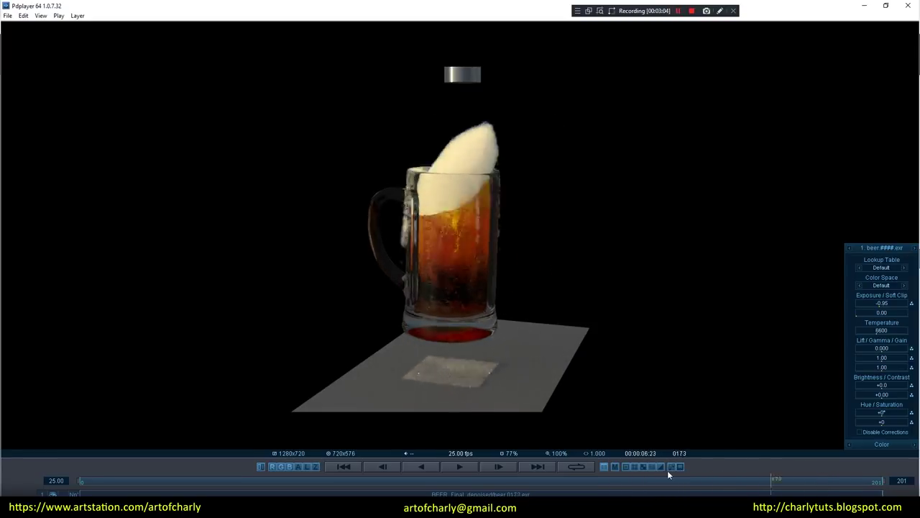
mouse_move(654, 468)
left_mouse_down()
mouse_move(707, 450)
mouse_move(736, 467)
left_mouse_up()
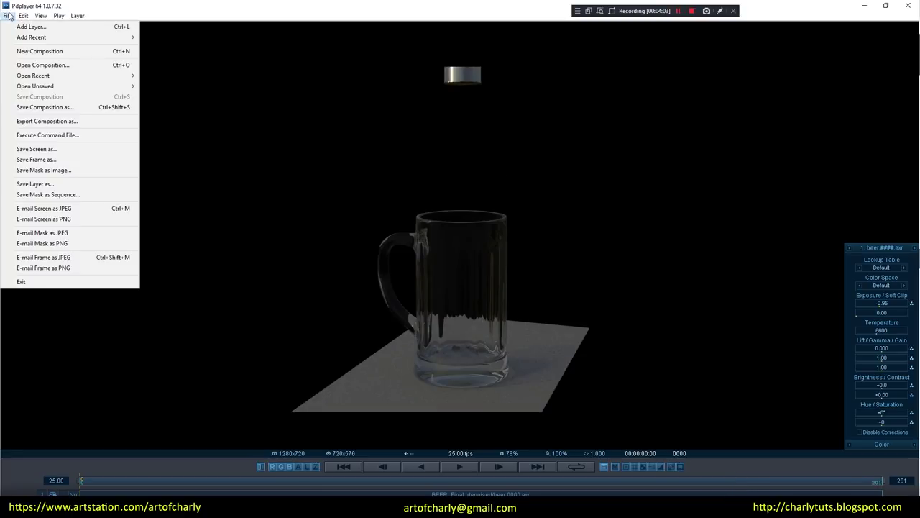
Create a new composition and add the beer effectsResult EXR sequence as a layer.
left_click(59, 53)
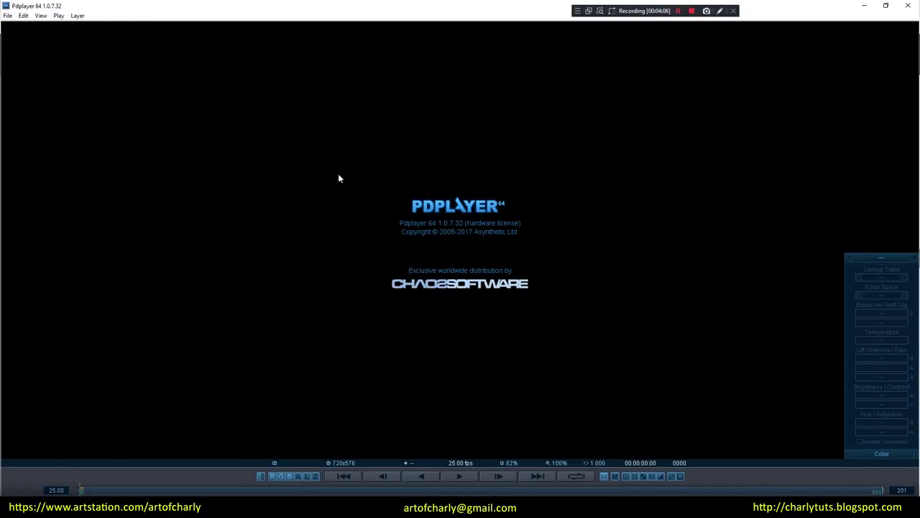
left_click(8, 16)
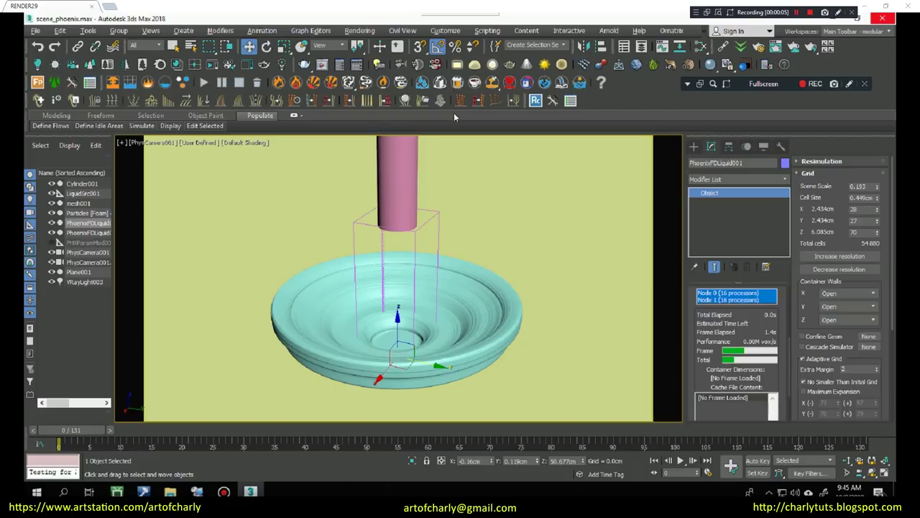
Inspect Cylinder001 and the LiquidSrc001 liquid source emitting from it.
left_click(408, 171)
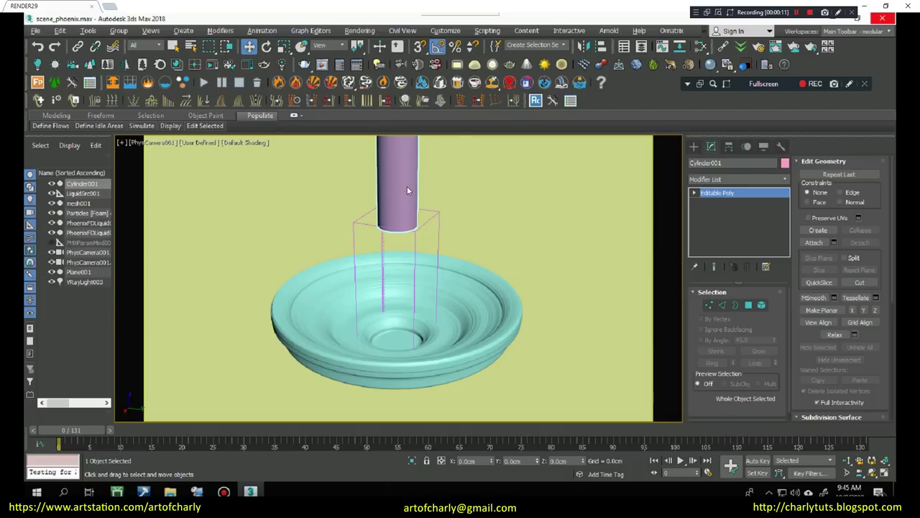
left_click(406, 213)
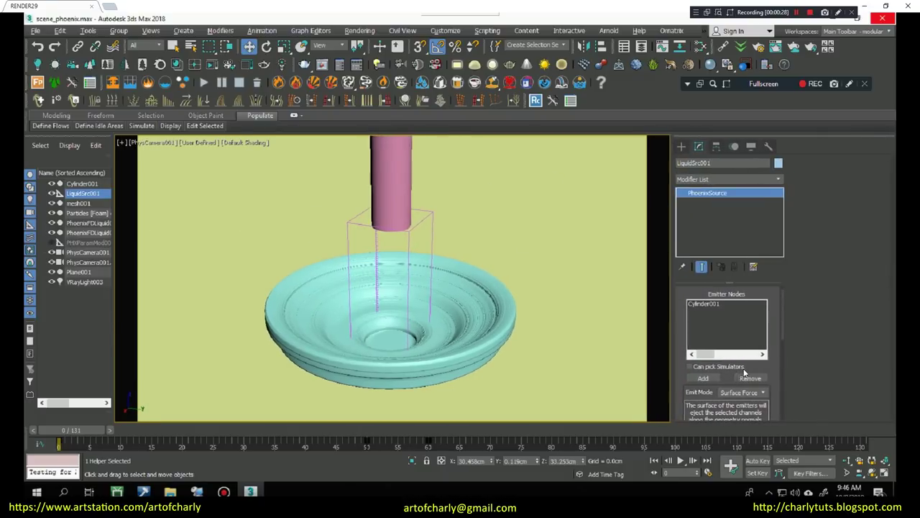
scroll(744, 371, "down", 3)
left_click_drag(783, 359, 780, 416)
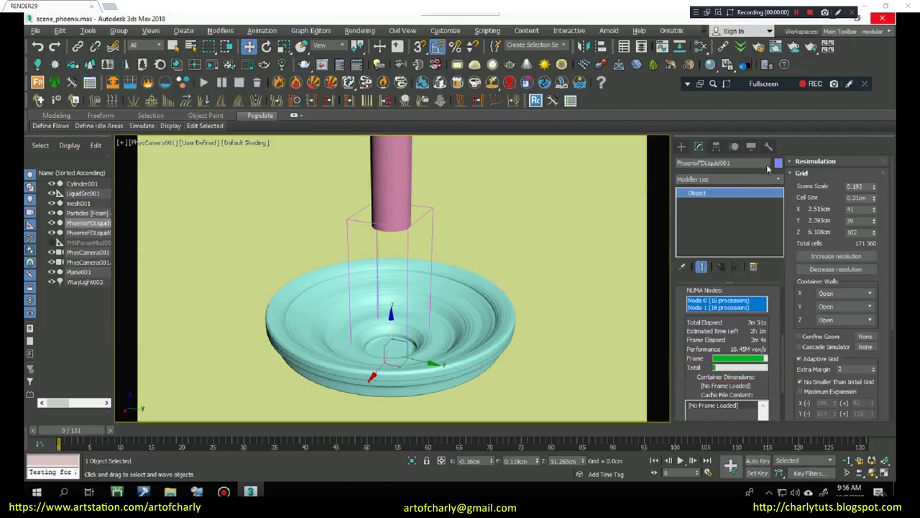
Set PhoenixFDLiquid001's grid Cell Size to 0.3cm and turn on Maximum Expansion.
left_click_drag(875, 209, 876, 208)
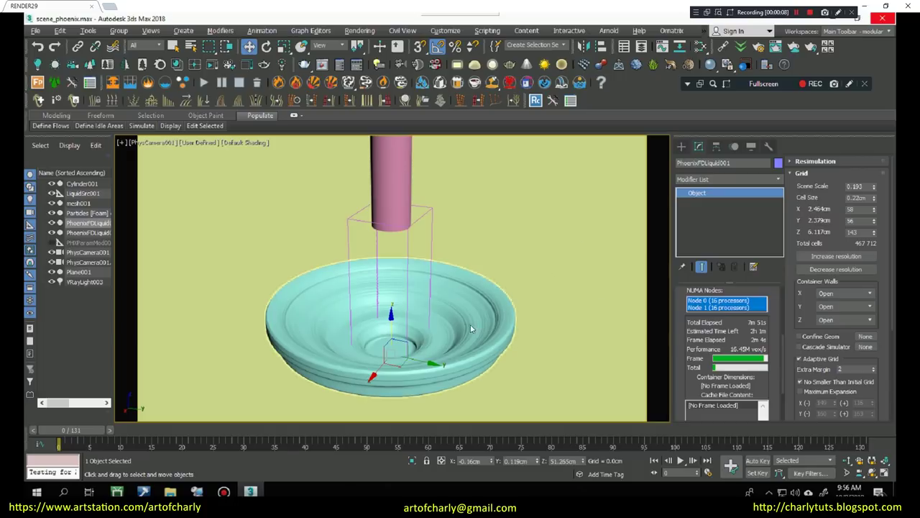
left_click(836, 269)
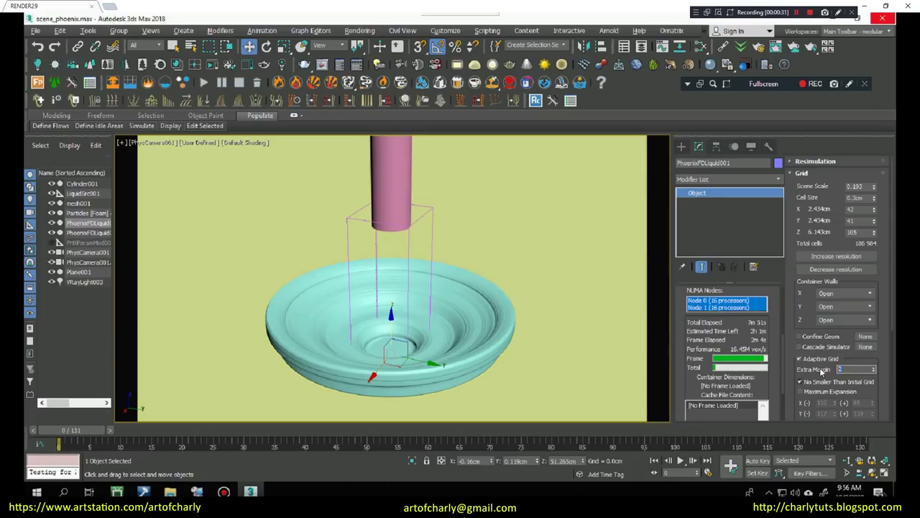
scroll(796, 350, "down", 3)
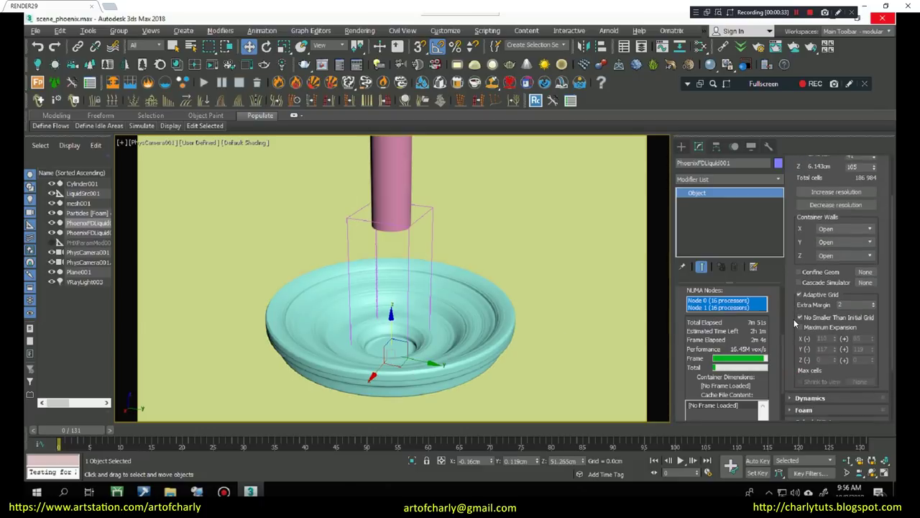
left_click(800, 325)
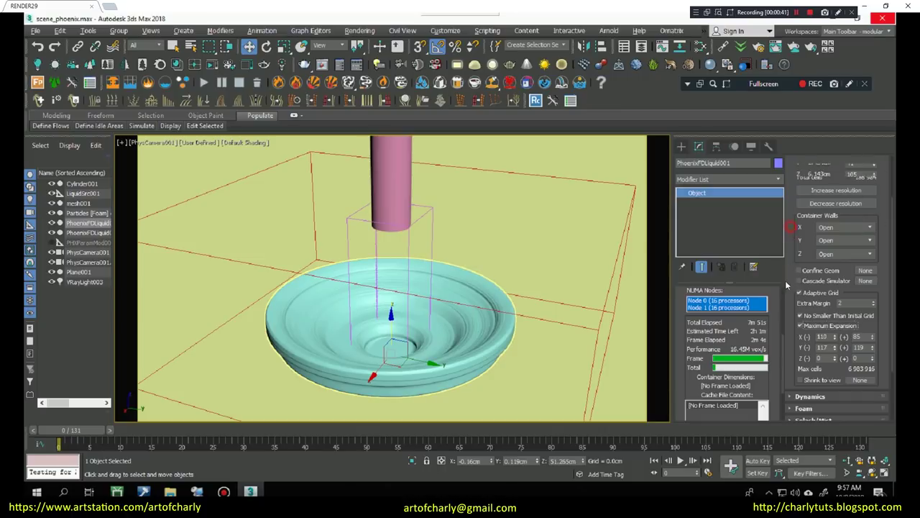
scroll(786, 279, "up", 3)
scroll(796, 221, "down", 1)
scroll(791, 259, "up", 1)
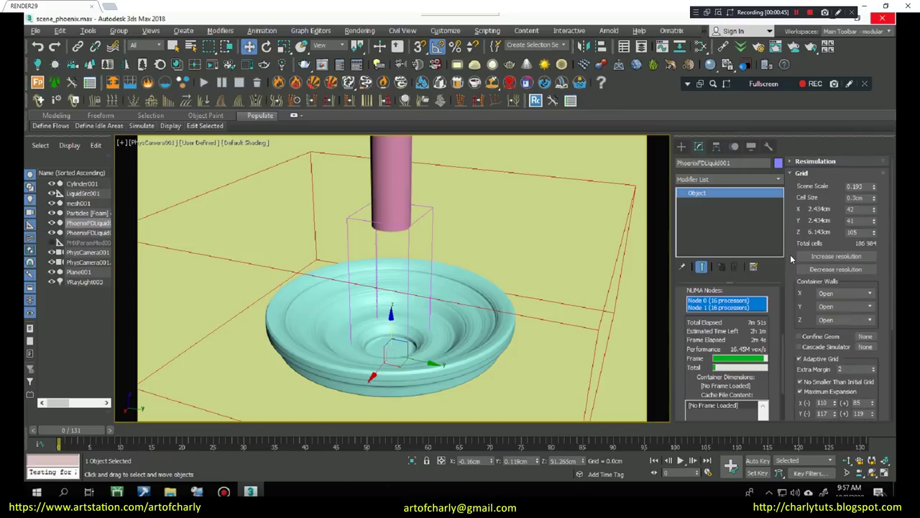